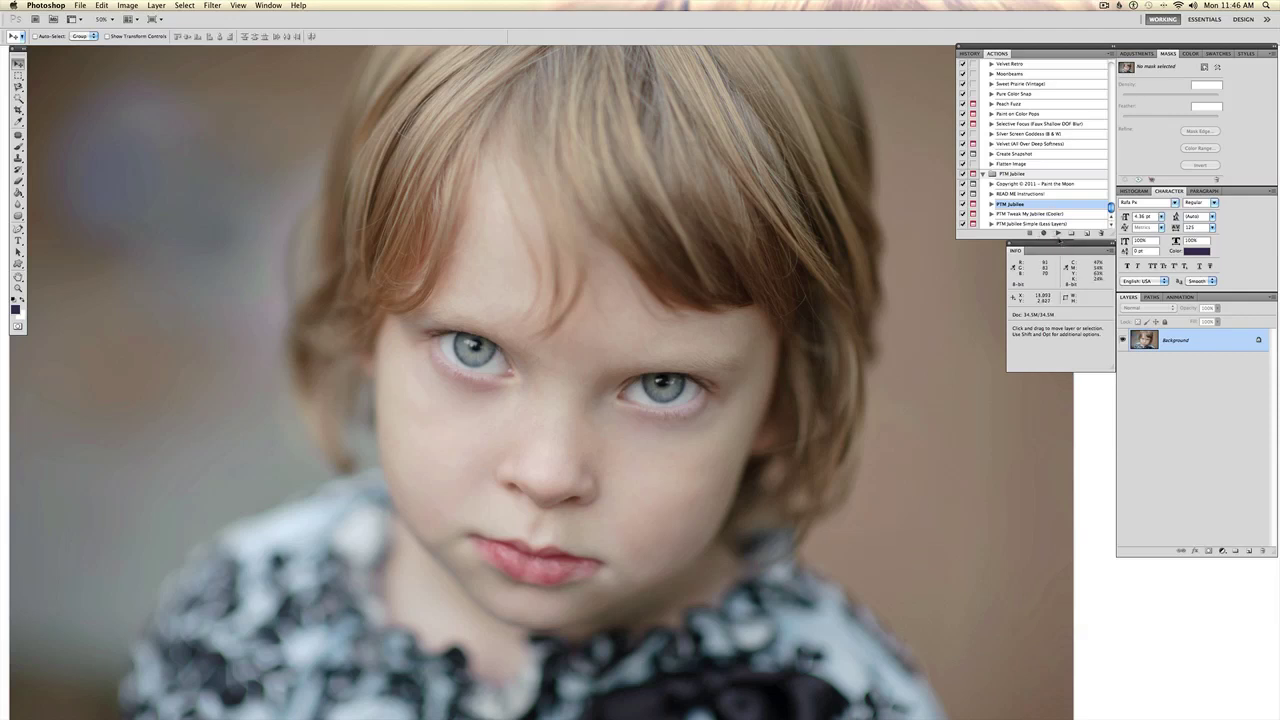
- Run the PTM Jubilee action on the portrait, cancelling its snapshot and continuing through its messages
{"action": "left_click", "coordinate": [1058, 234]}
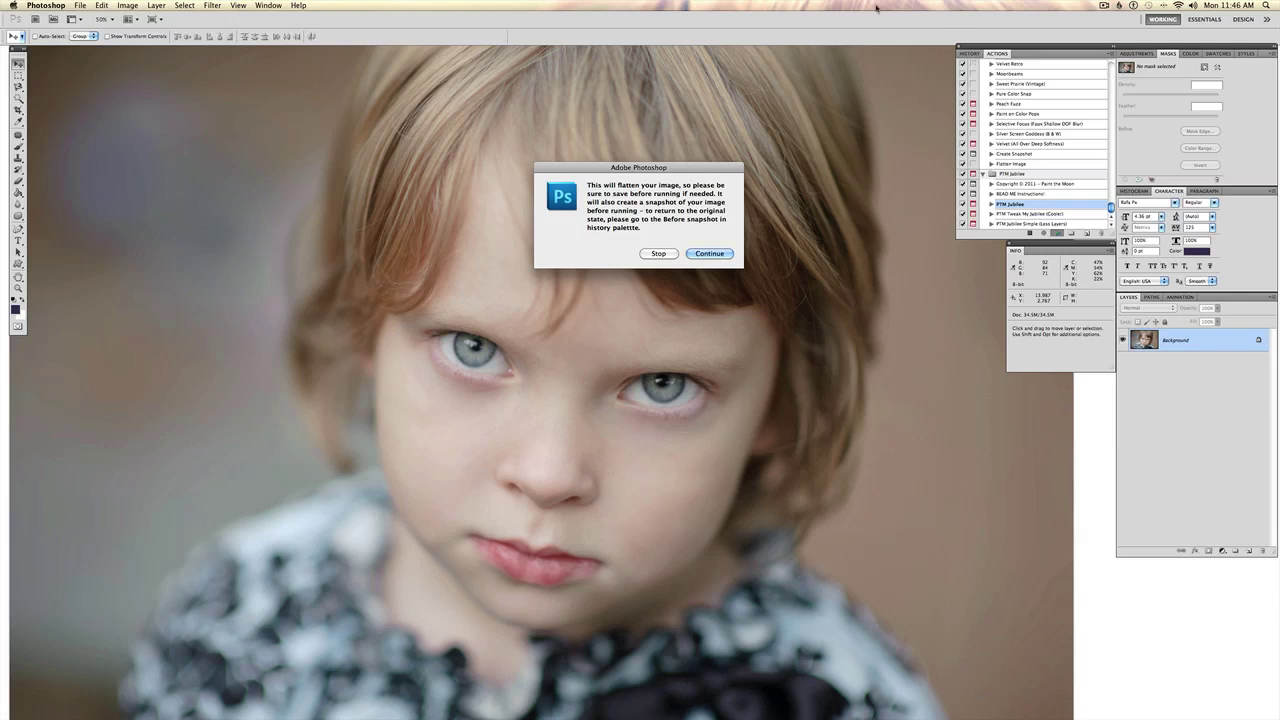
{"action": "left_click", "coordinate": [709, 253]}
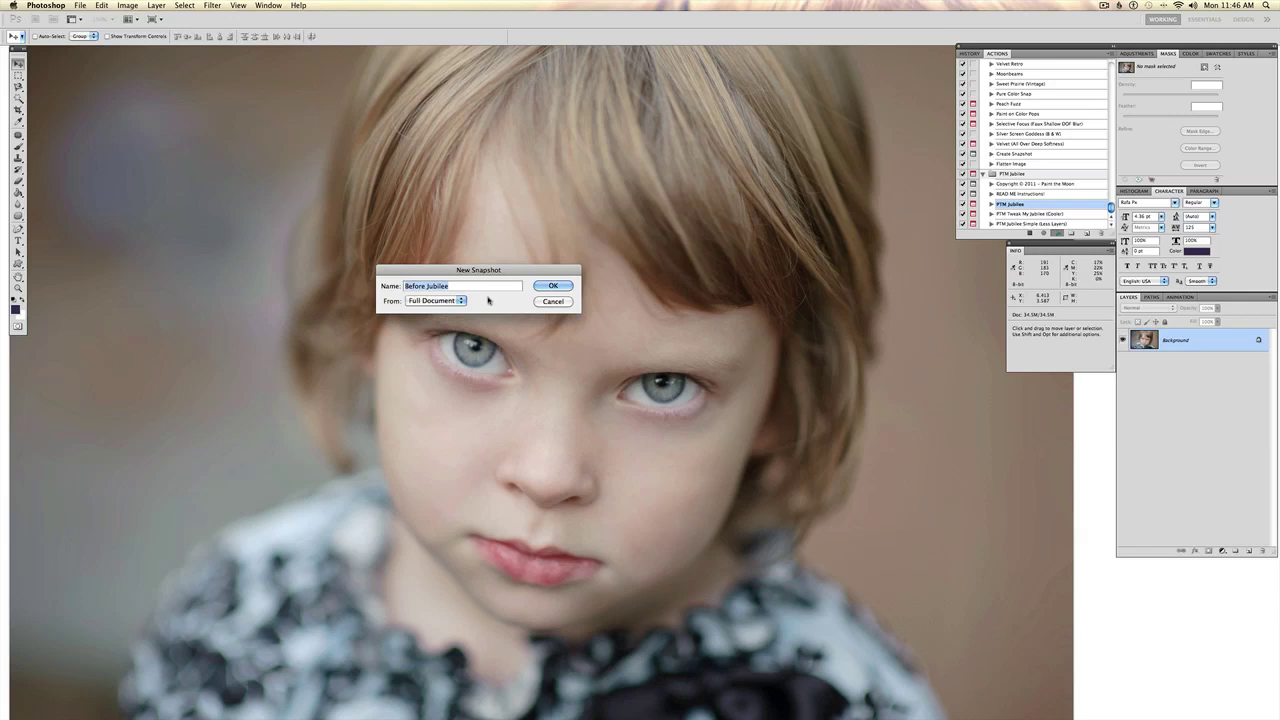
{"action": "left_click", "coordinate": [556, 301]}
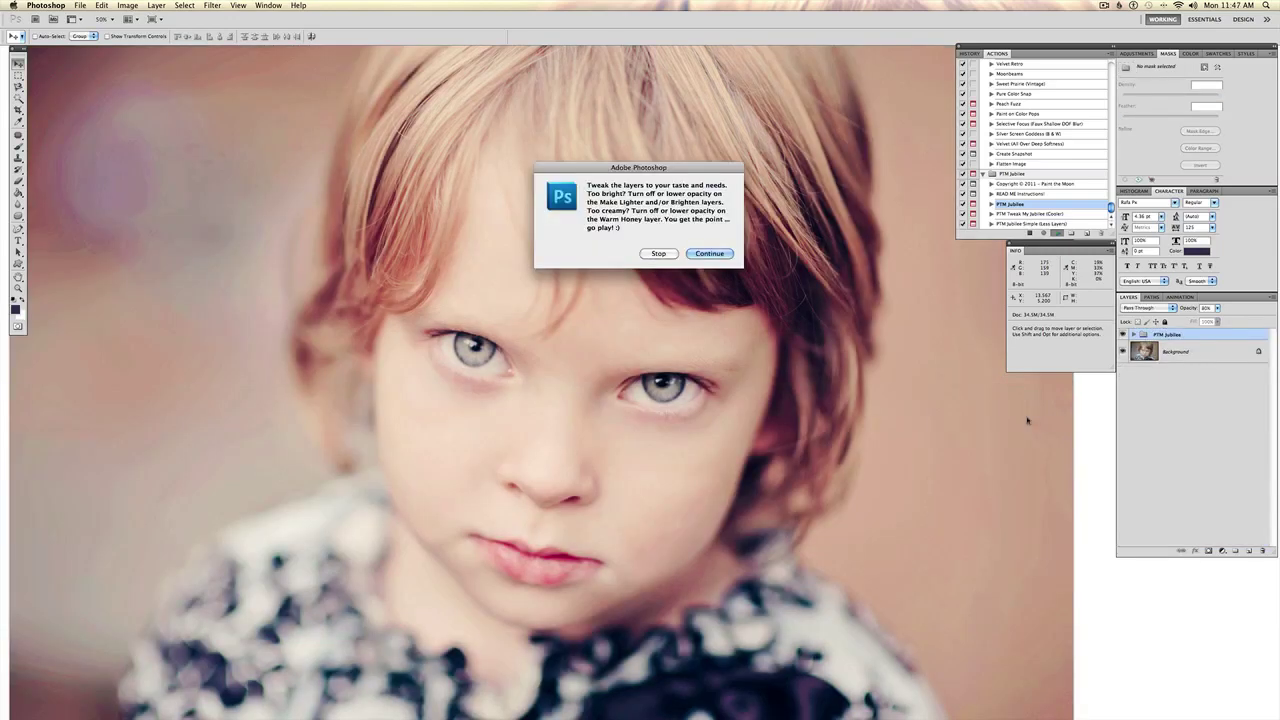
{"action": "left_click", "coordinate": [711, 256]}
{"action": "left_click", "coordinate": [711, 258]}
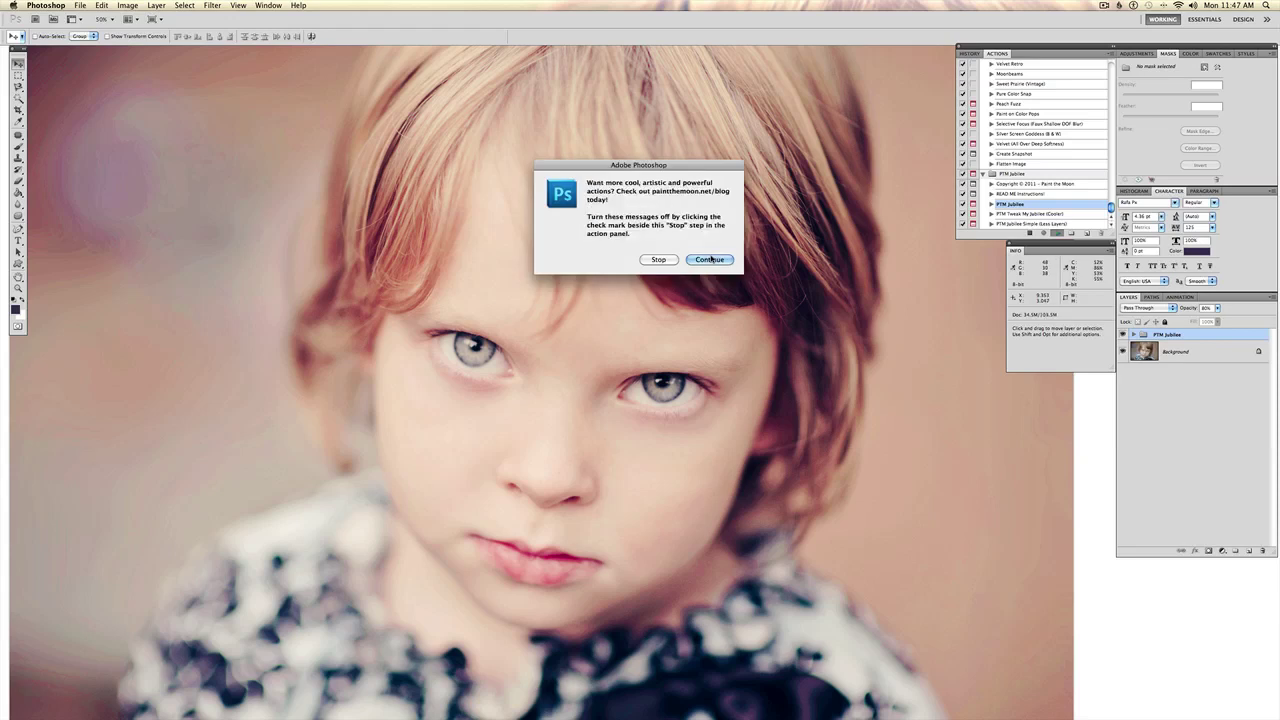
{"action": "left_click", "coordinate": [710, 259]}
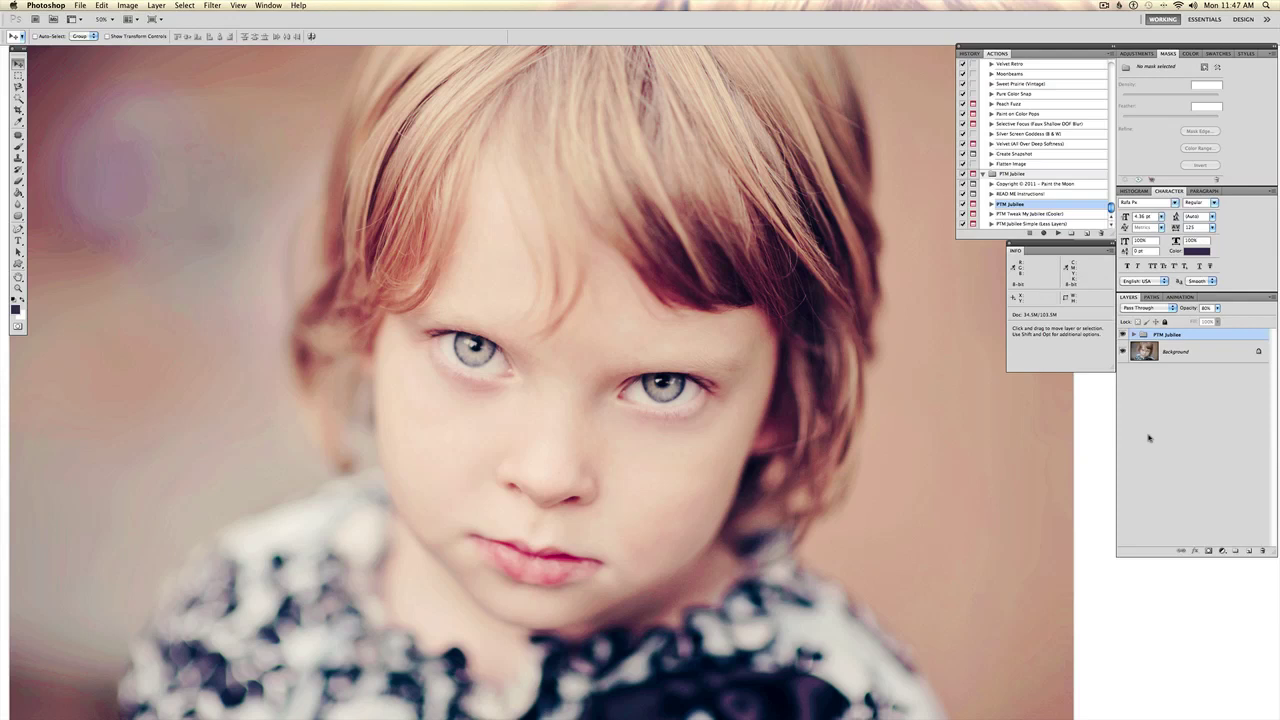
- Expand the PTM Jubilee layer group and set the Tone Down Red/Pink layer's opacity to 100%
{"action": "left_click", "coordinate": [1134, 335]}
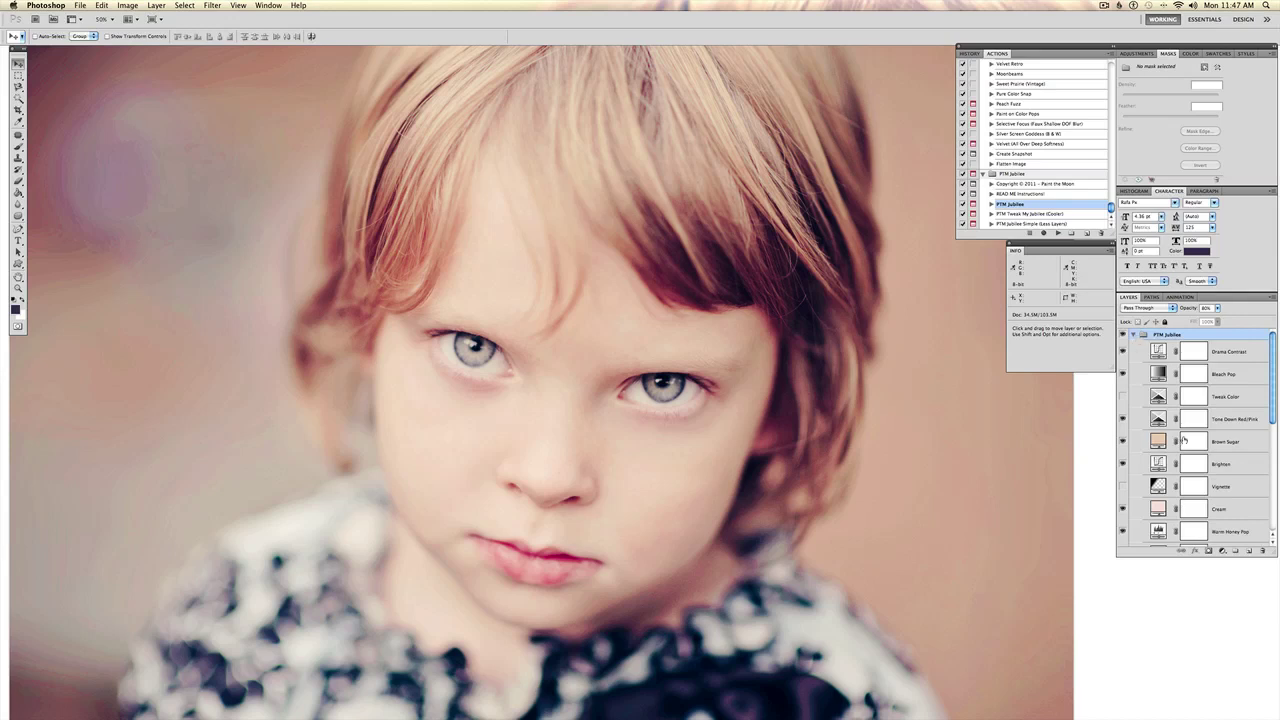
{"action": "left_click", "coordinate": [1195, 422]}
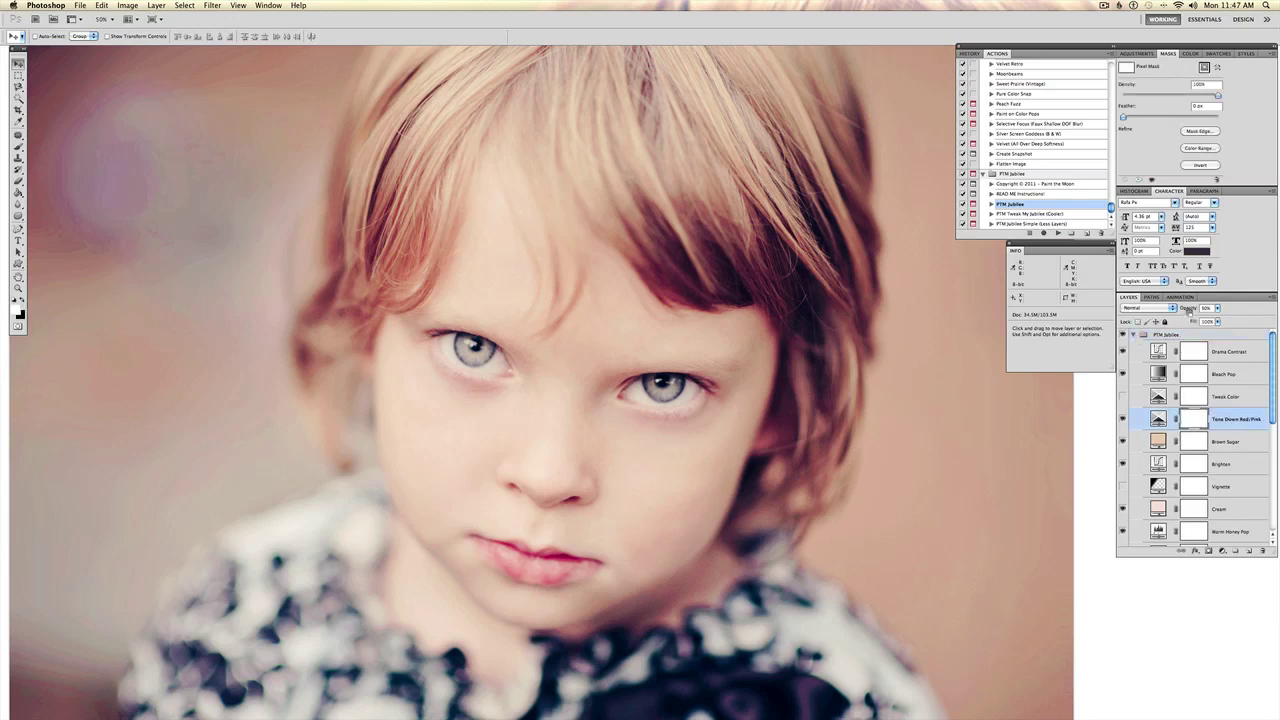
{"action": "left_click_drag", "start_coordinate": [1187, 310], "coordinate": [1261, 311]}
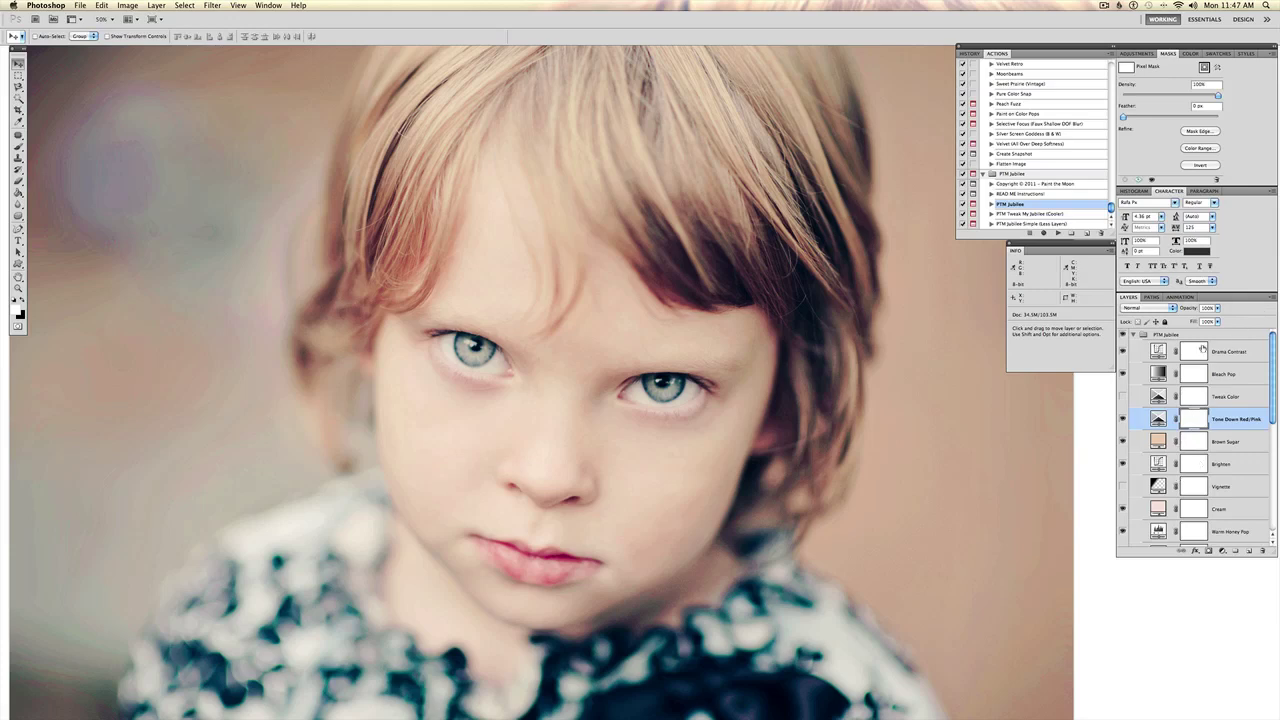
- Turn on the Tweak Color layer in the PTM Jubilee group
{"action": "scroll", "coordinate": [1200, 470], "scroll_direction": "down", "scroll_amount": 2}
{"action": "scroll", "coordinate": [1201, 470], "scroll_direction": "down", "scroll_amount": 1}
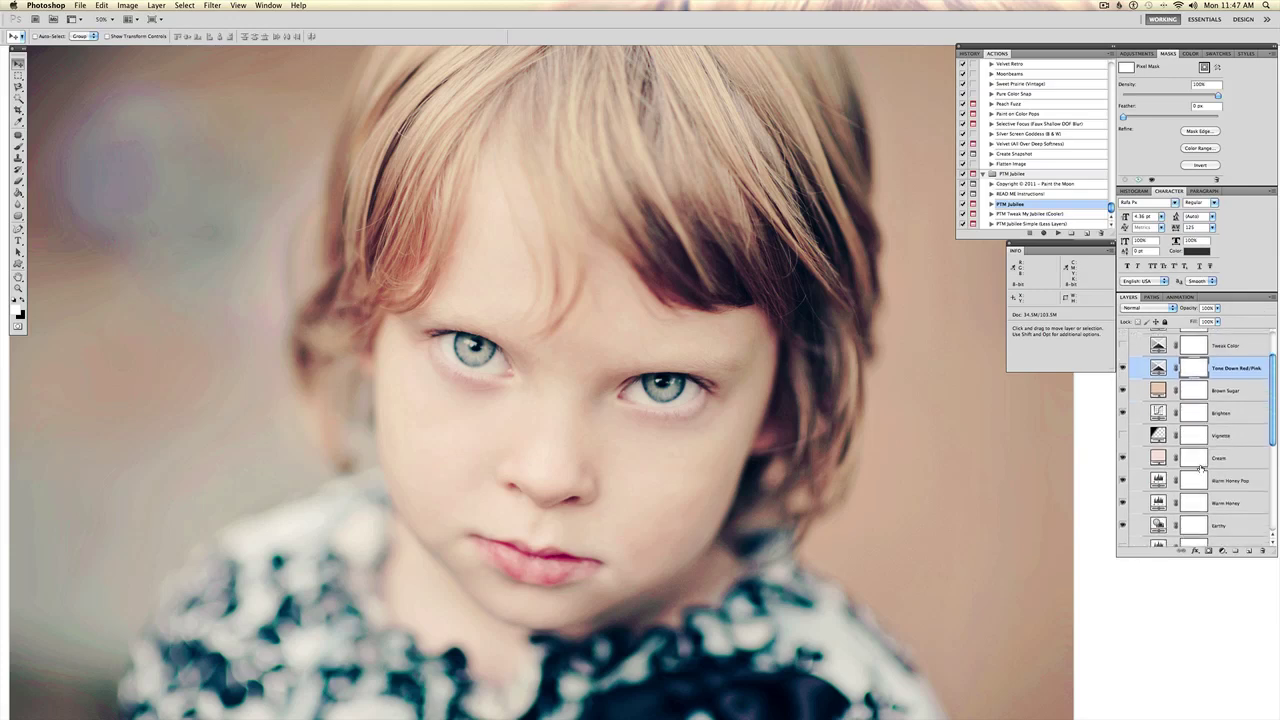
{"action": "scroll", "coordinate": [1200, 468], "scroll_direction": "up", "scroll_amount": 2}
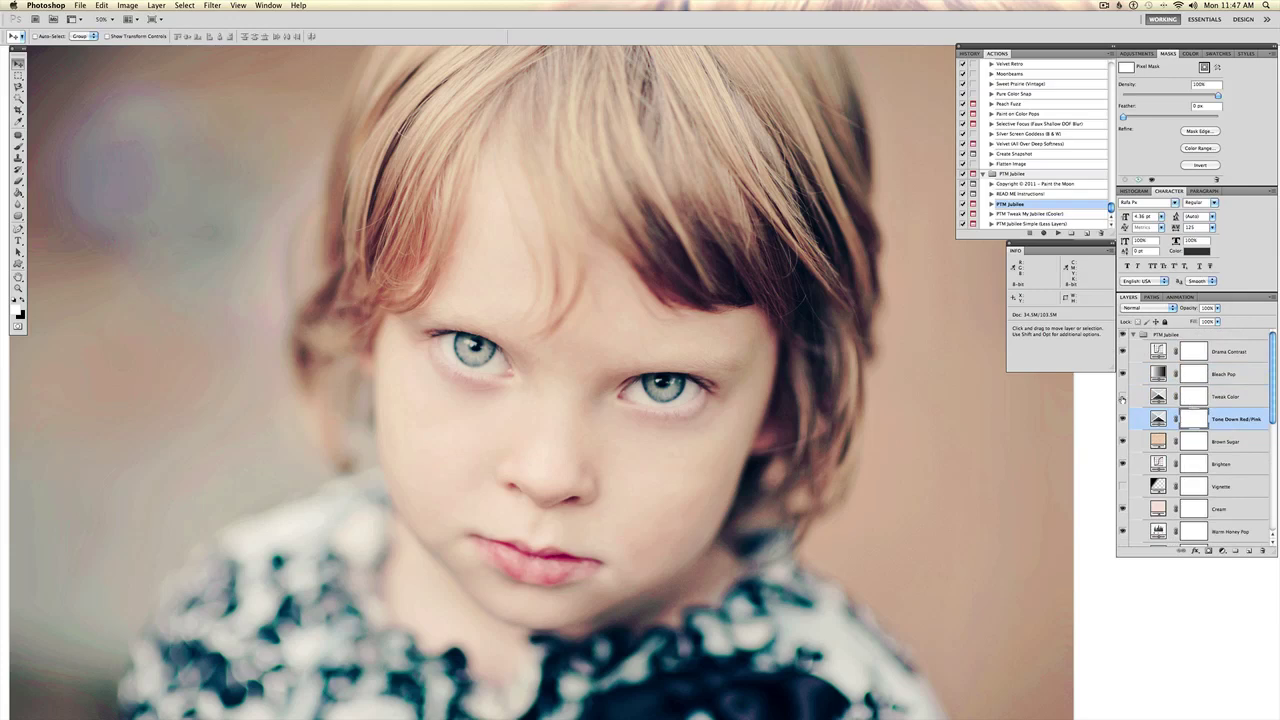
{"action": "left_click", "coordinate": [1122, 396]}
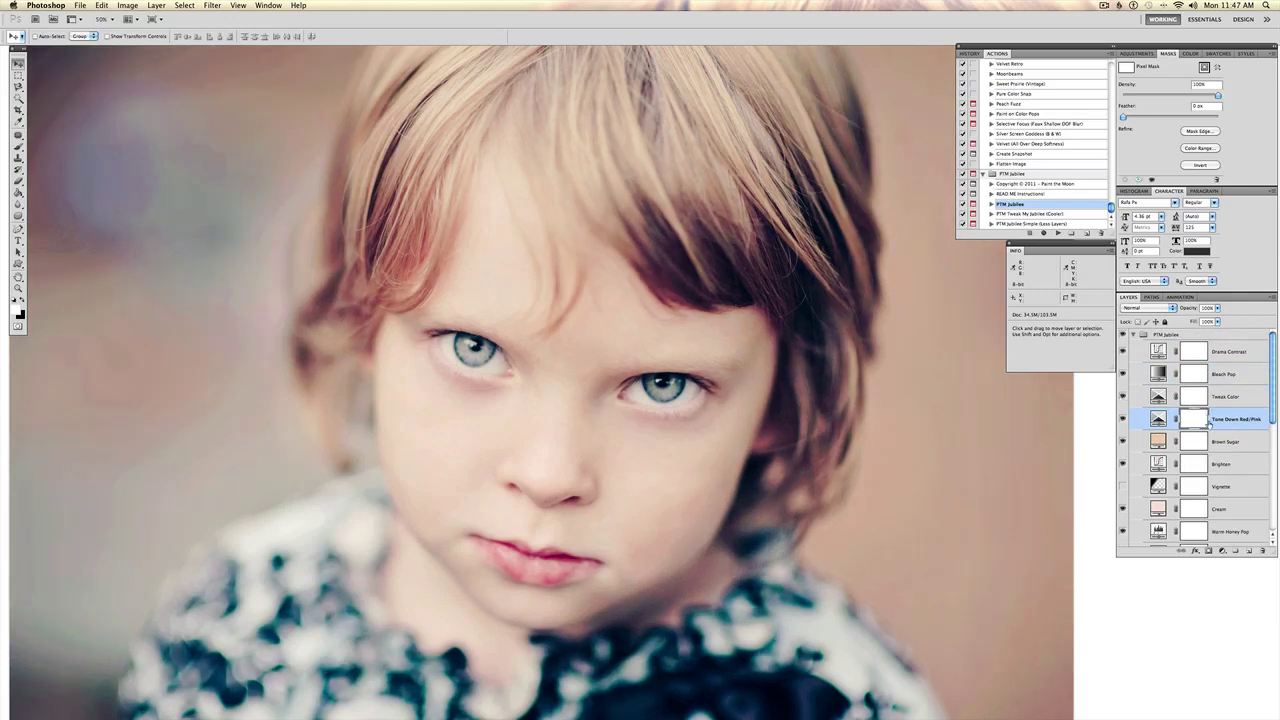
- Compare the portrait with and without the Make Lighter layer, and check the Brighten layer the same way
{"action": "scroll", "coordinate": [1194, 470], "scroll_direction": "down", "scroll_amount": 5}
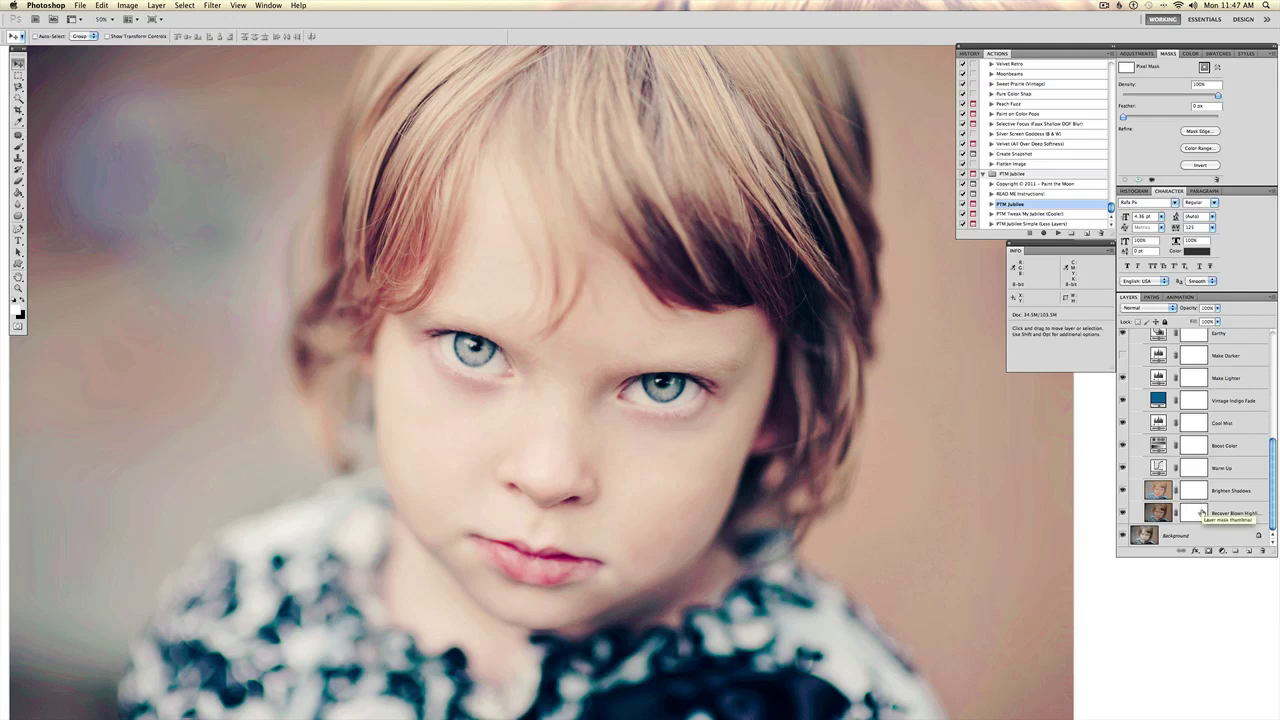
{"action": "left_click", "coordinate": [1199, 379]}
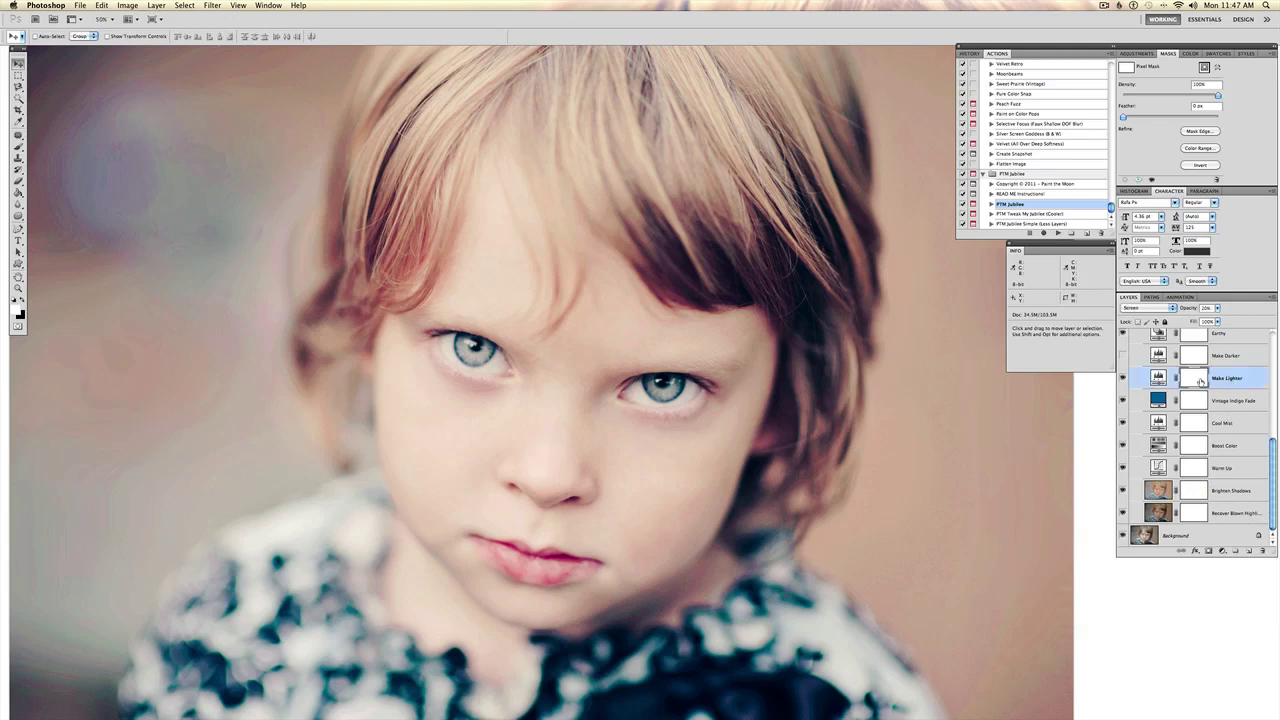
{"action": "left_click", "coordinate": [1123, 379]}
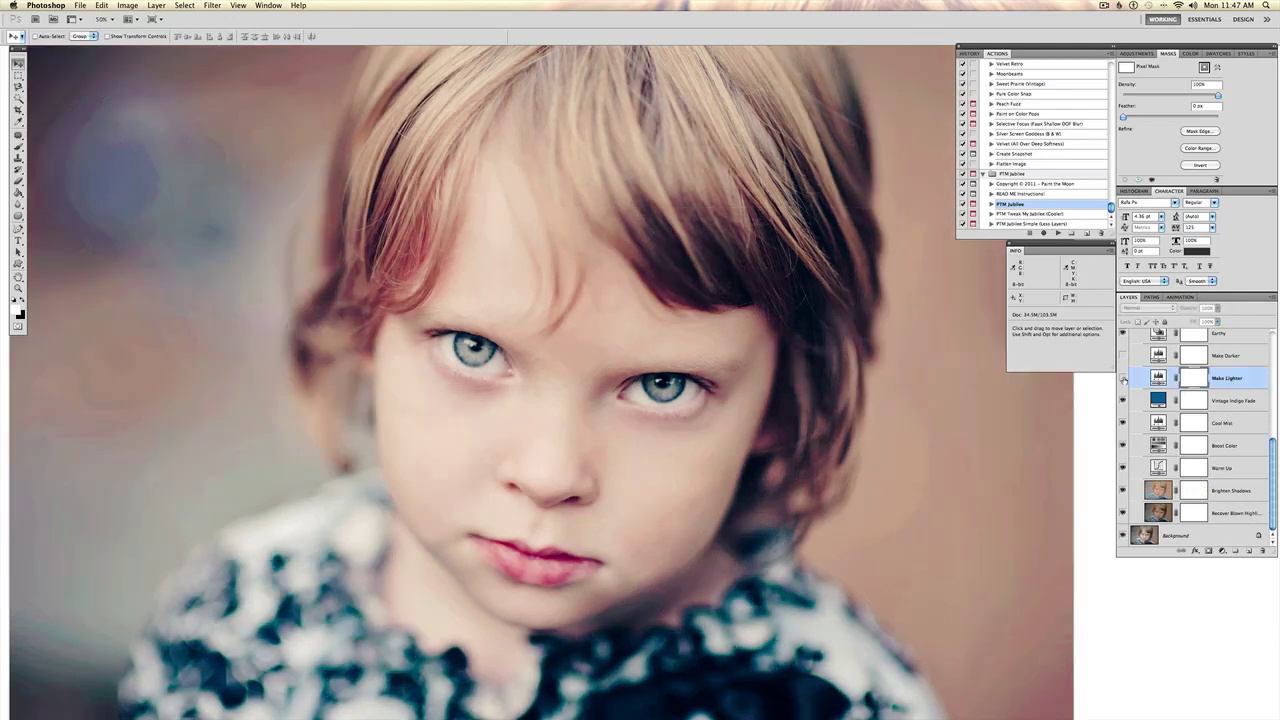
{"action": "left_click", "coordinate": [1123, 379]}
{"action": "scroll", "coordinate": [1253, 457], "scroll_direction": "up", "scroll_amount": 2}
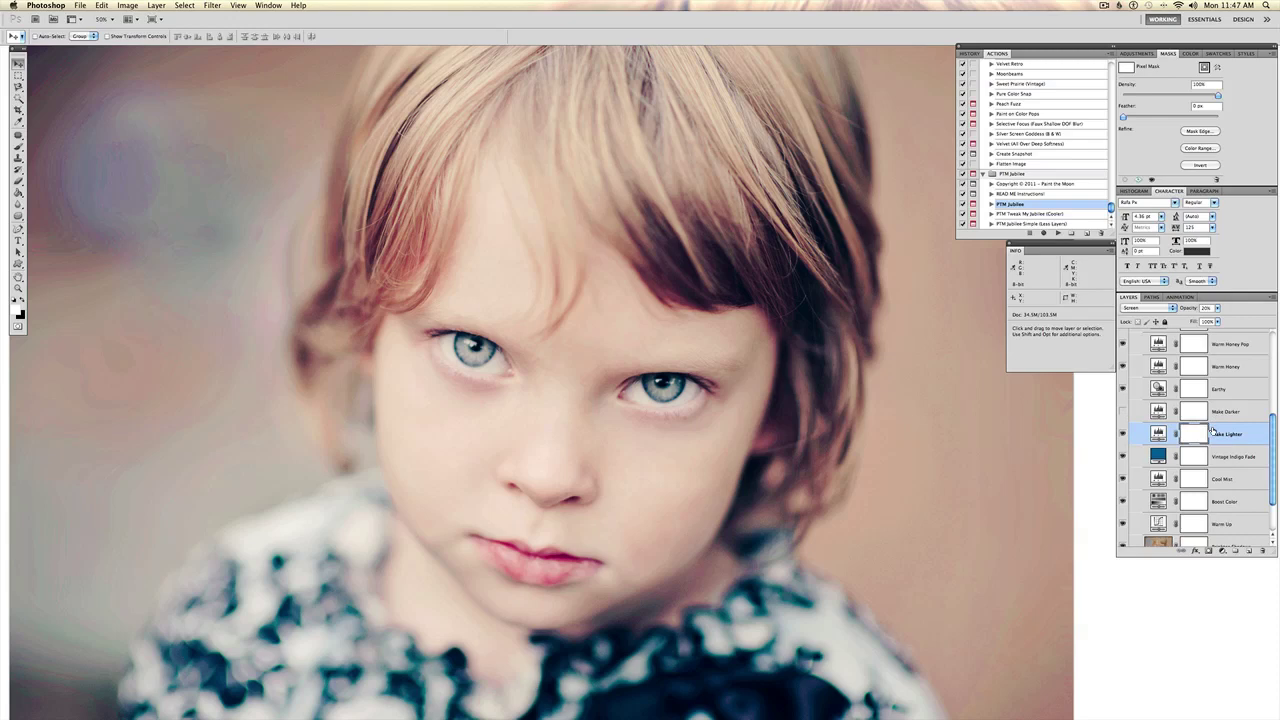
{"action": "scroll", "coordinate": [1213, 432], "scroll_direction": "up", "scroll_amount": 5}
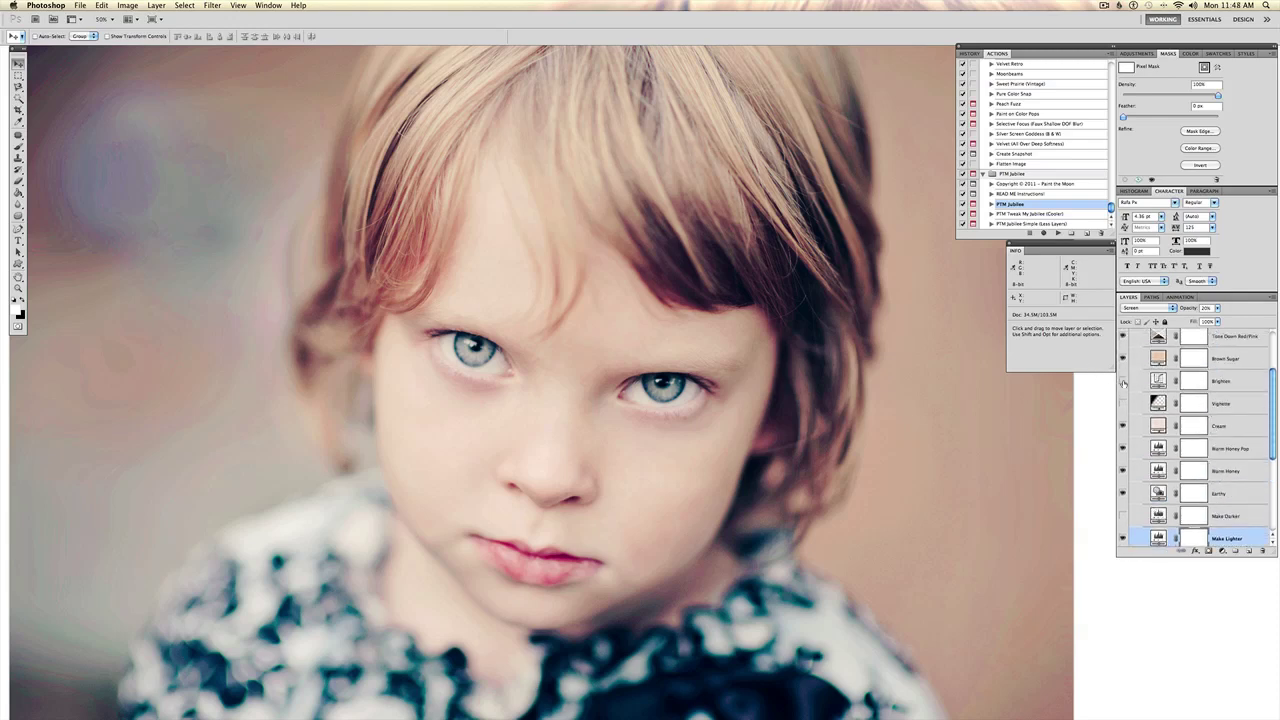
{"action": "left_click", "coordinate": [1122, 383]}
{"action": "left_click", "coordinate": [1122, 383]}
- Compare the portrait with and without the Warm Honey layer, and review the group's layers down to Brighten Shadows
{"action": "scroll", "coordinate": [1214, 464], "scroll_direction": "down", "scroll_amount": 5}
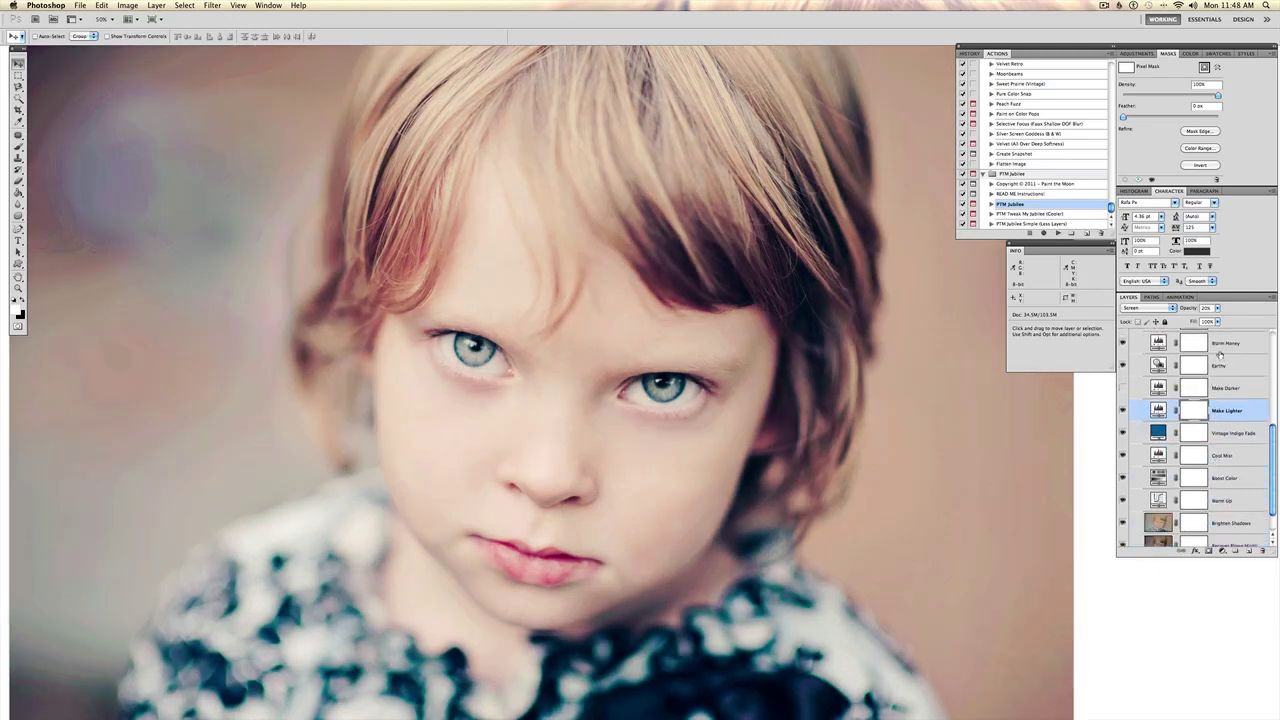
{"action": "left_click", "coordinate": [1208, 346]}
{"action": "left_click", "coordinate": [1123, 344]}
{"action": "left_click", "coordinate": [1123, 344]}
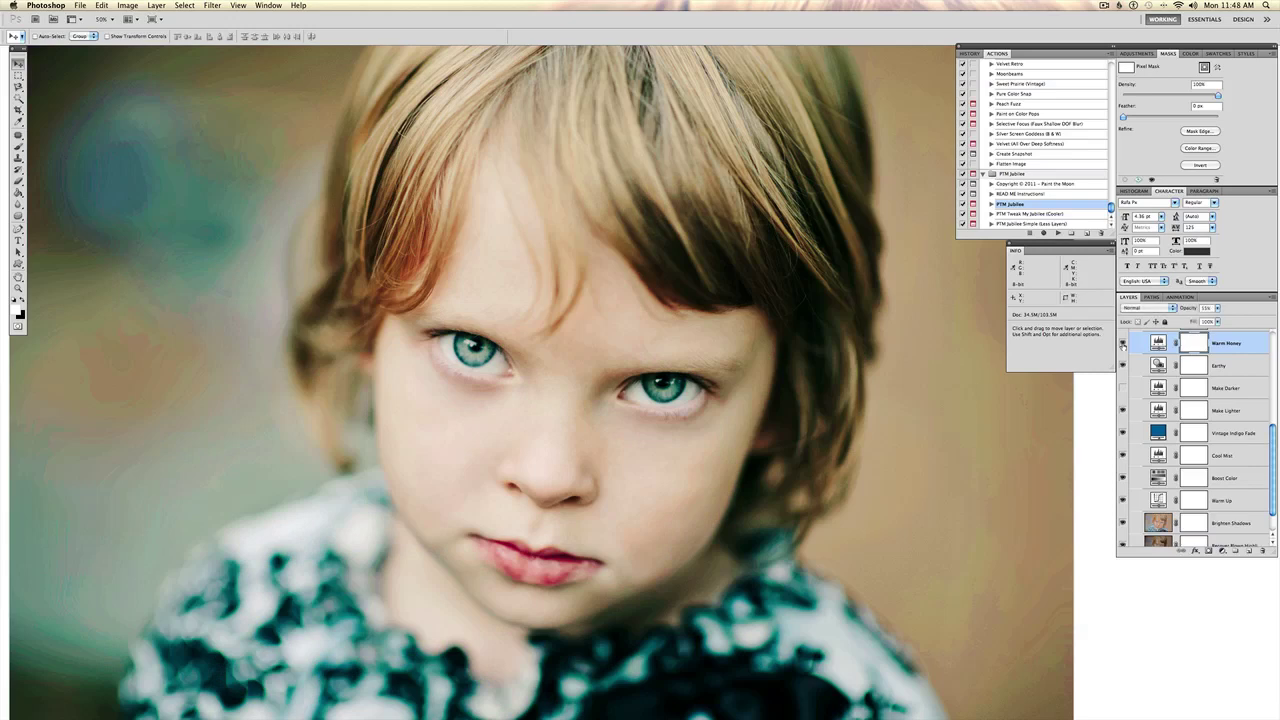
{"action": "scroll", "coordinate": [1187, 438], "scroll_direction": "down", "scroll_amount": 2}
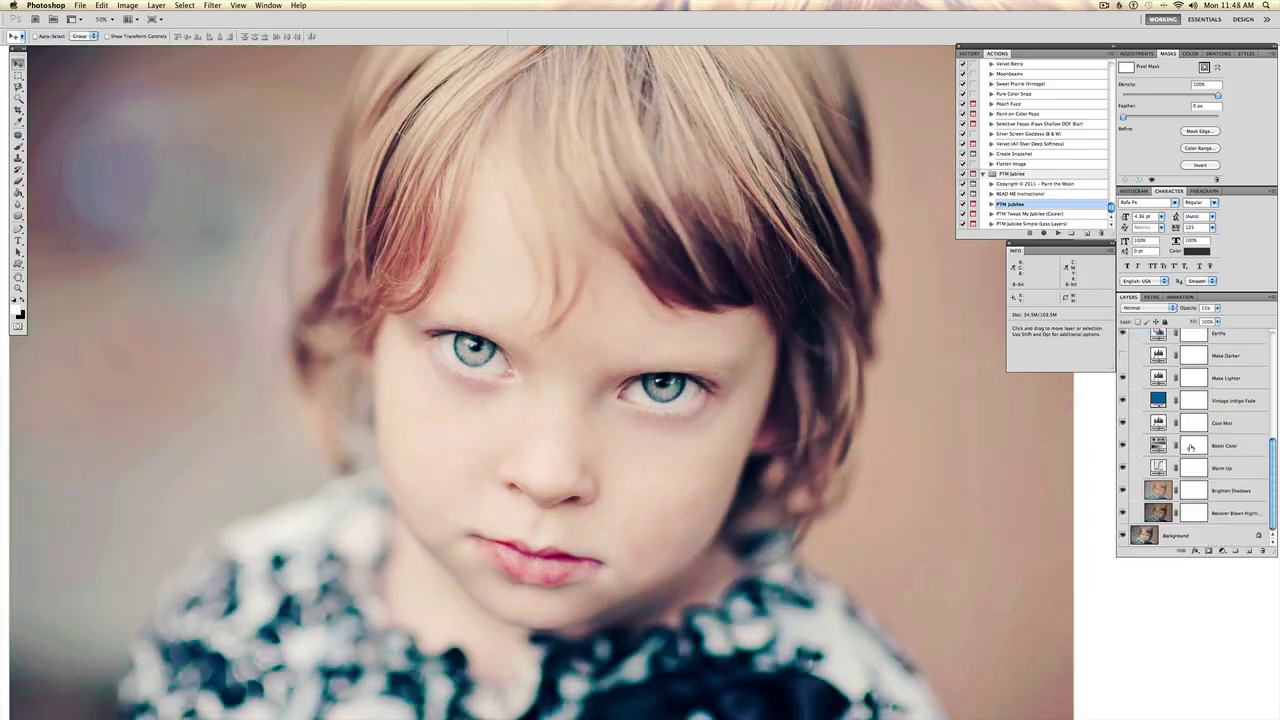
{"action": "left_click", "coordinate": [1222, 491]}
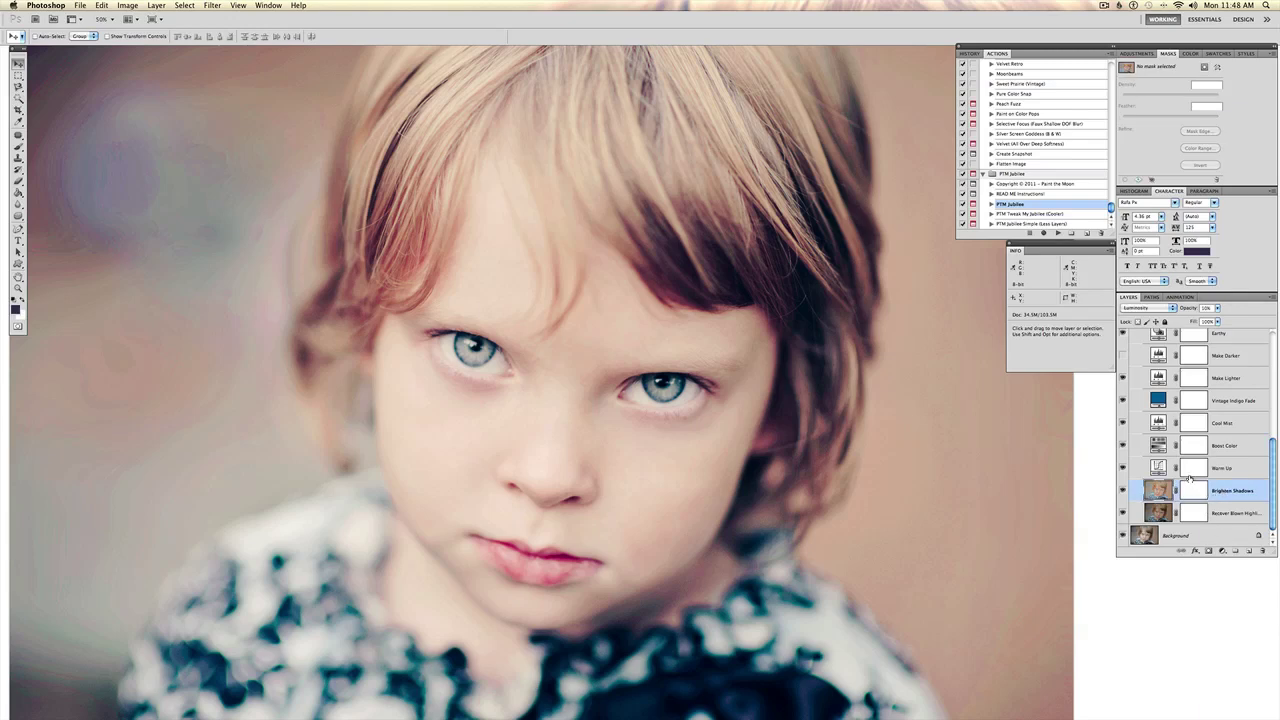
{"action": "scroll", "coordinate": [1190, 470], "scroll_direction": "up", "scroll_amount": 5}
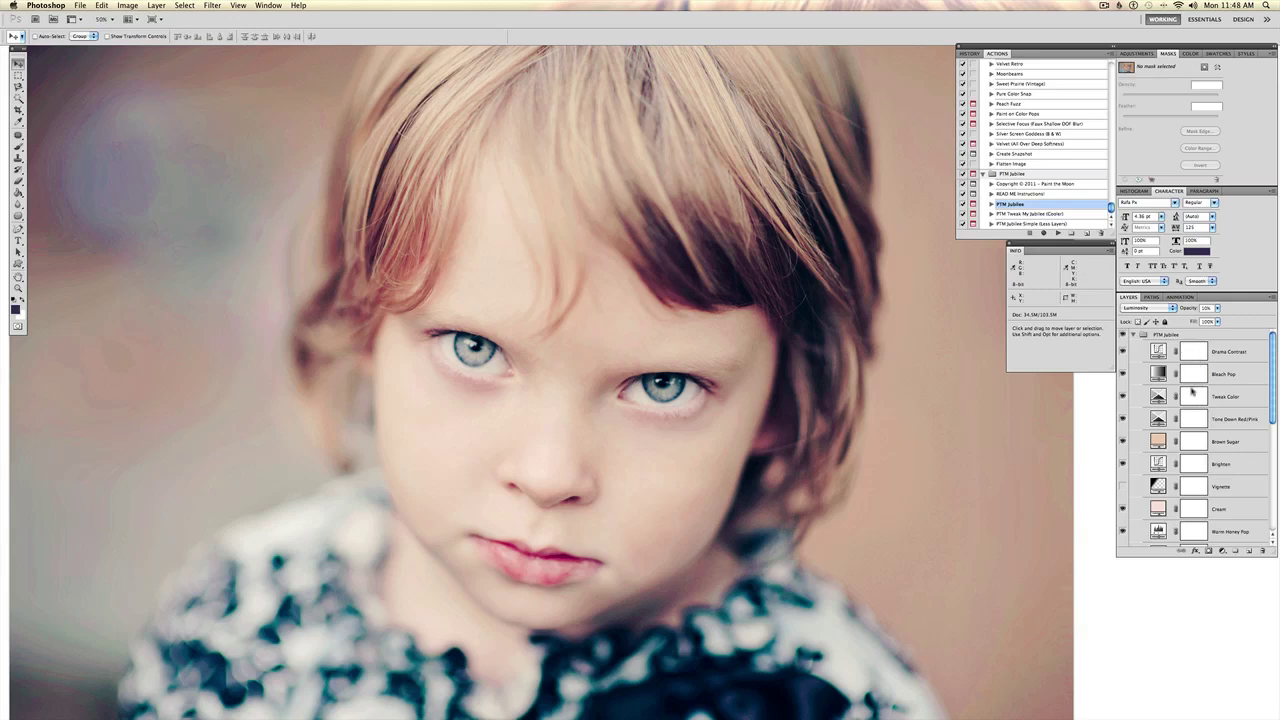
{"action": "scroll", "coordinate": [1191, 393], "scroll_direction": "down", "scroll_amount": 10}
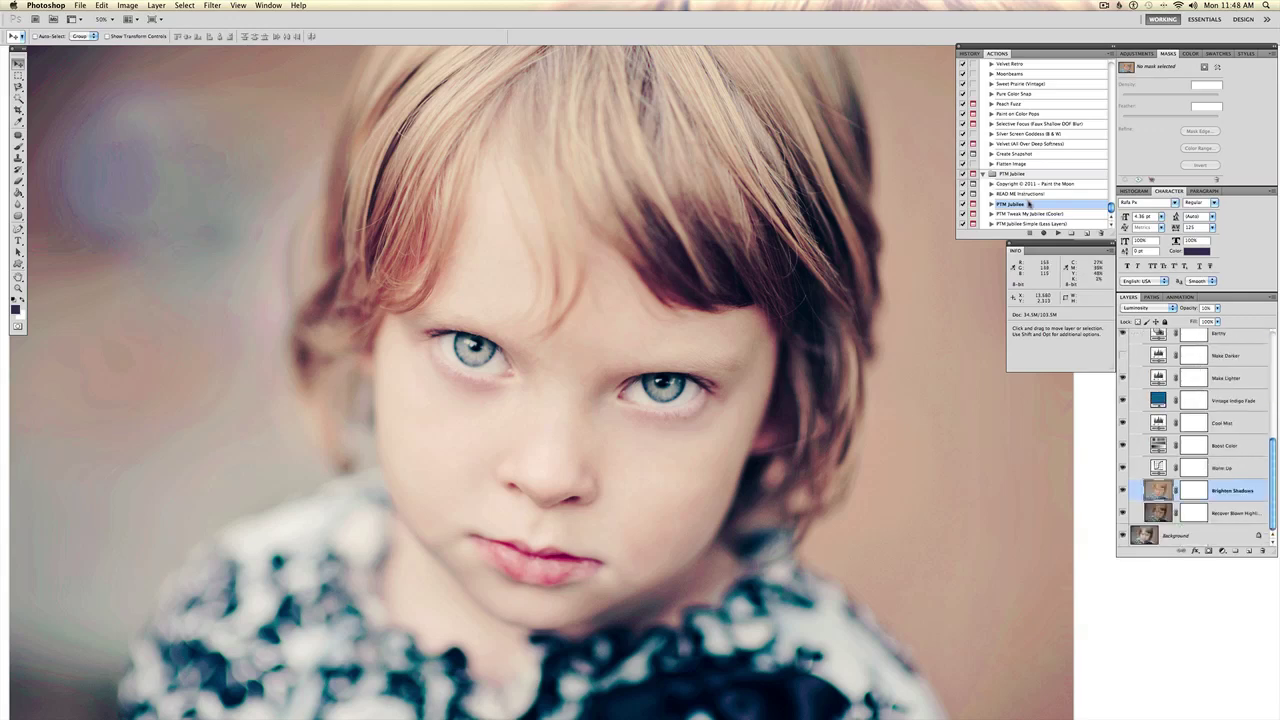
- Run the PTM Tweak My Jubilee (Cooler) action on the layered portrait, continuing through its messages
{"action": "left_click", "coordinate": [1030, 214]}
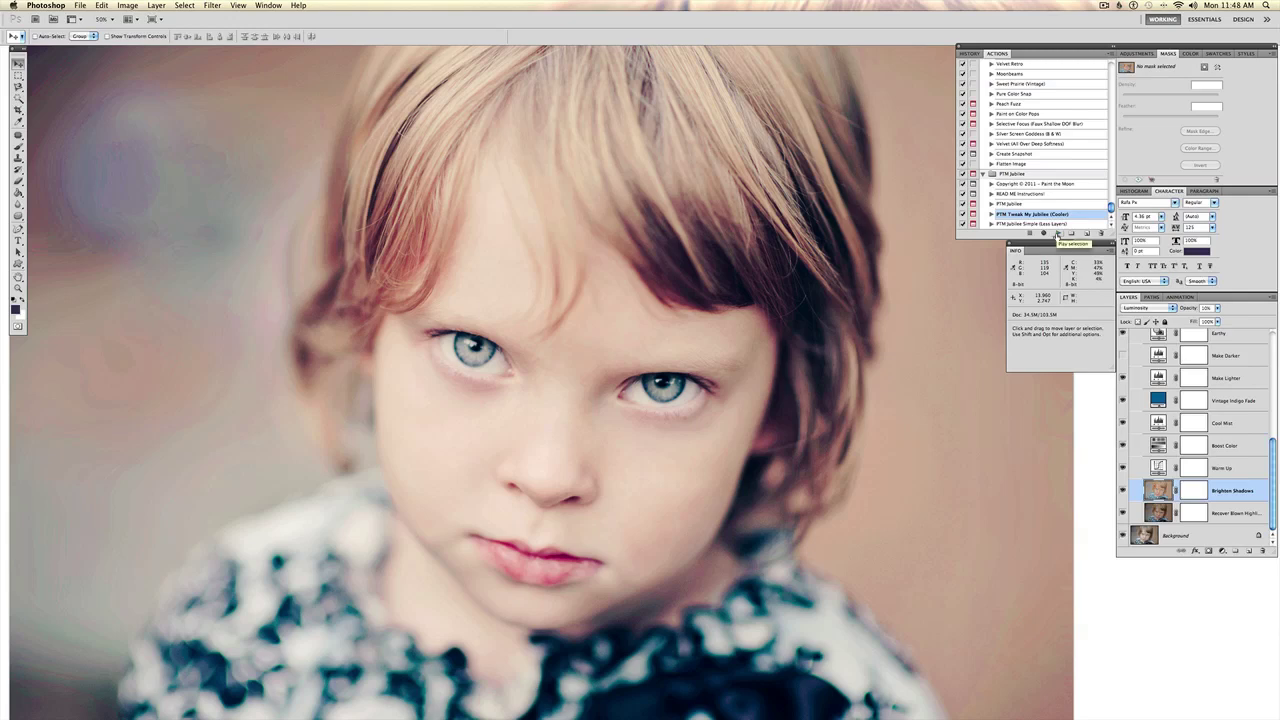
{"action": "left_click", "coordinate": [1057, 234]}
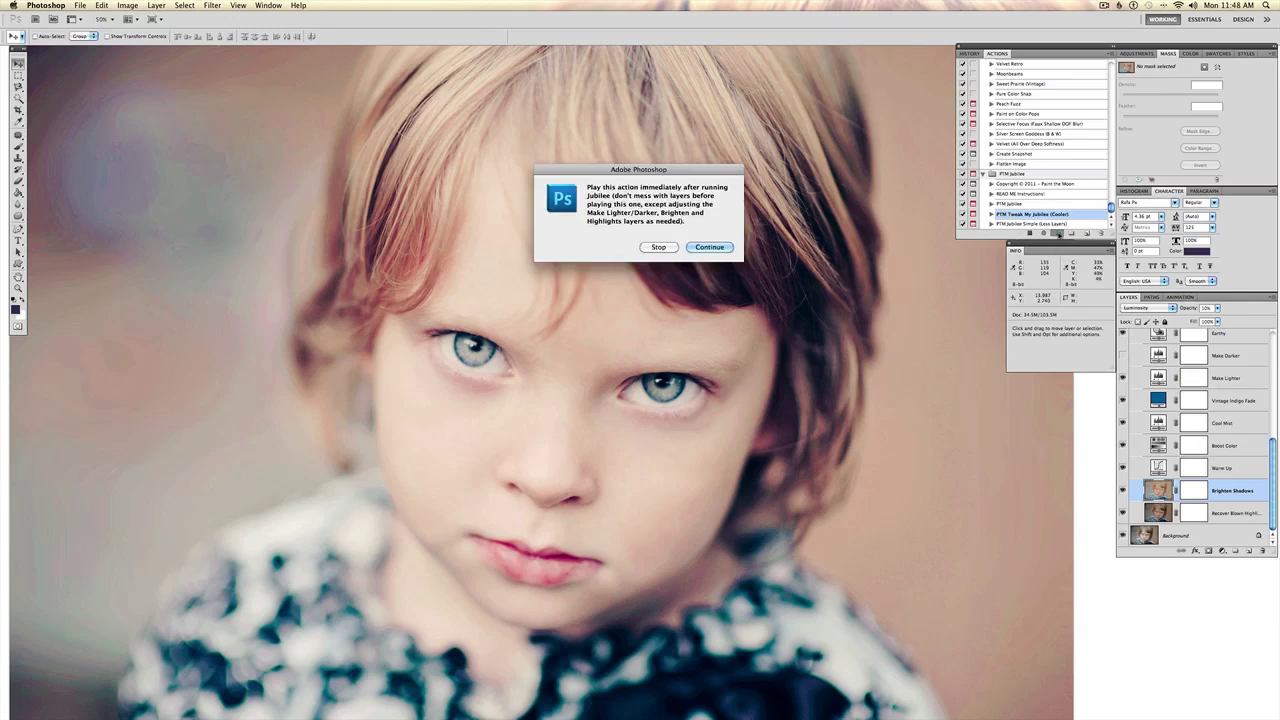
{"action": "key", "text": "Return"}
{"action": "key", "text": "Return"}
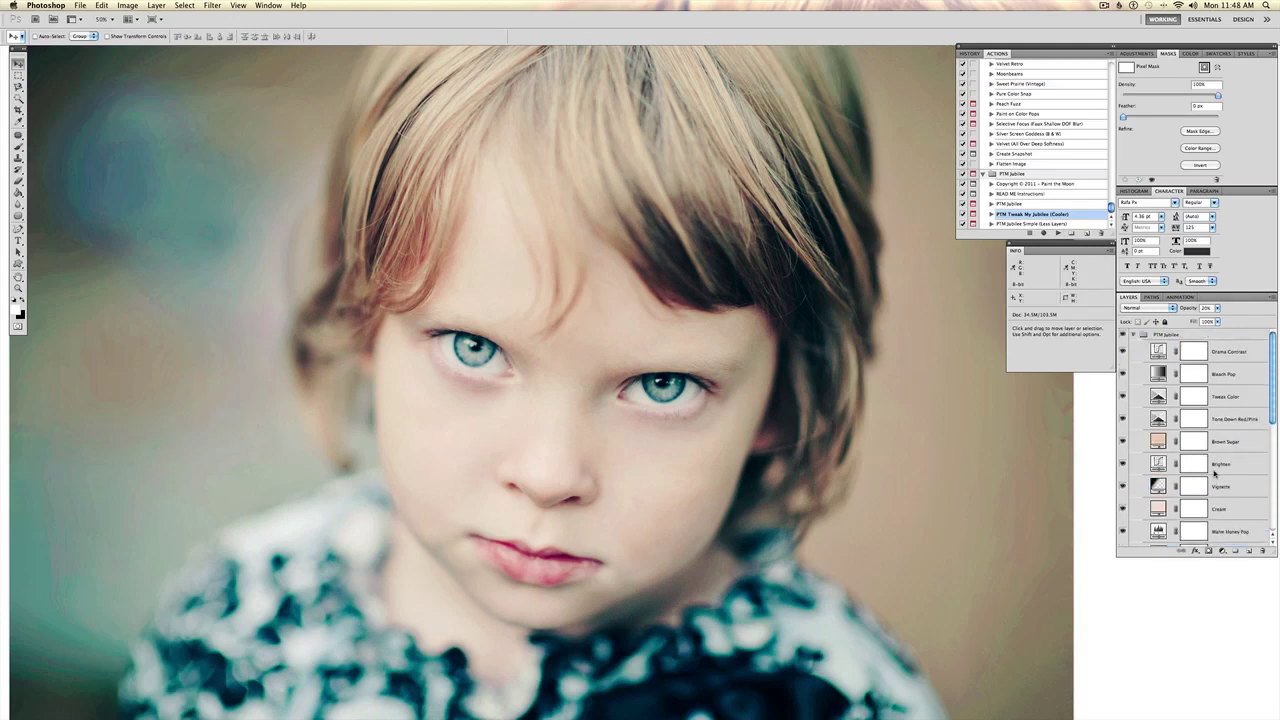
- Collapse the PTM Jubilee group and compare the portrait with the whole group hidden and shown
{"action": "left_click", "coordinate": [1135, 336]}
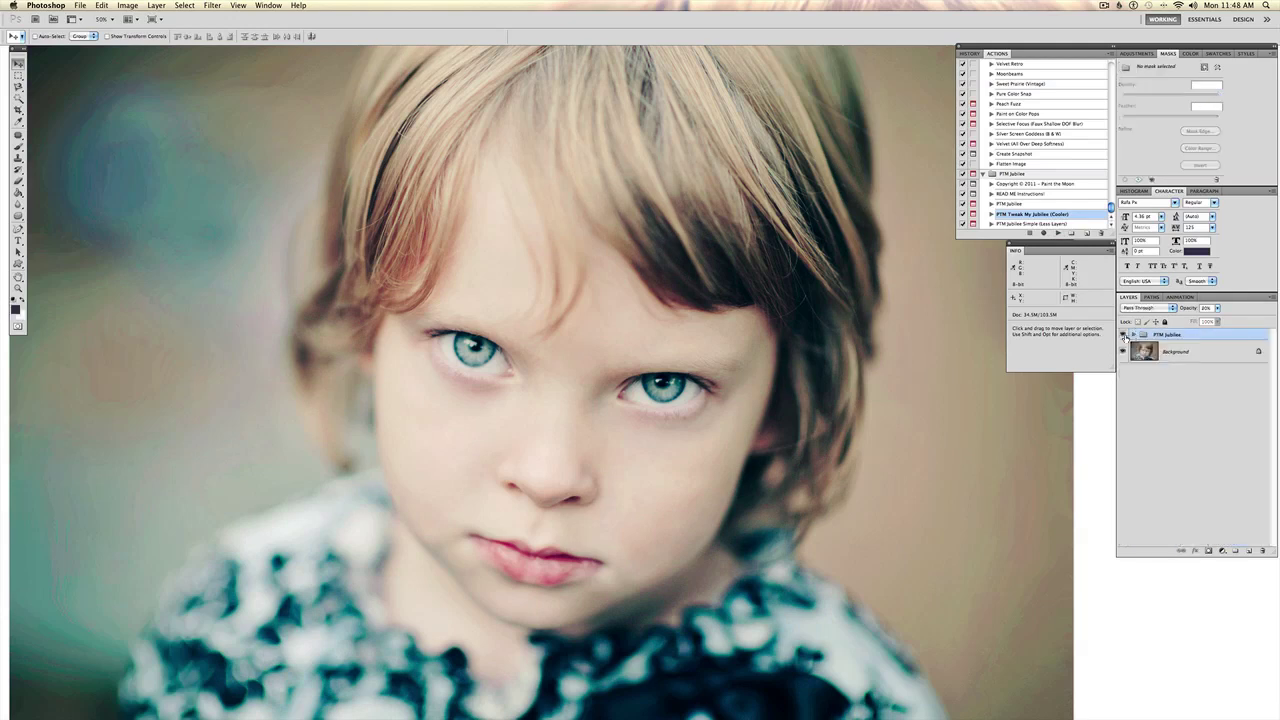
{"action": "left_click", "coordinate": [1123, 336]}
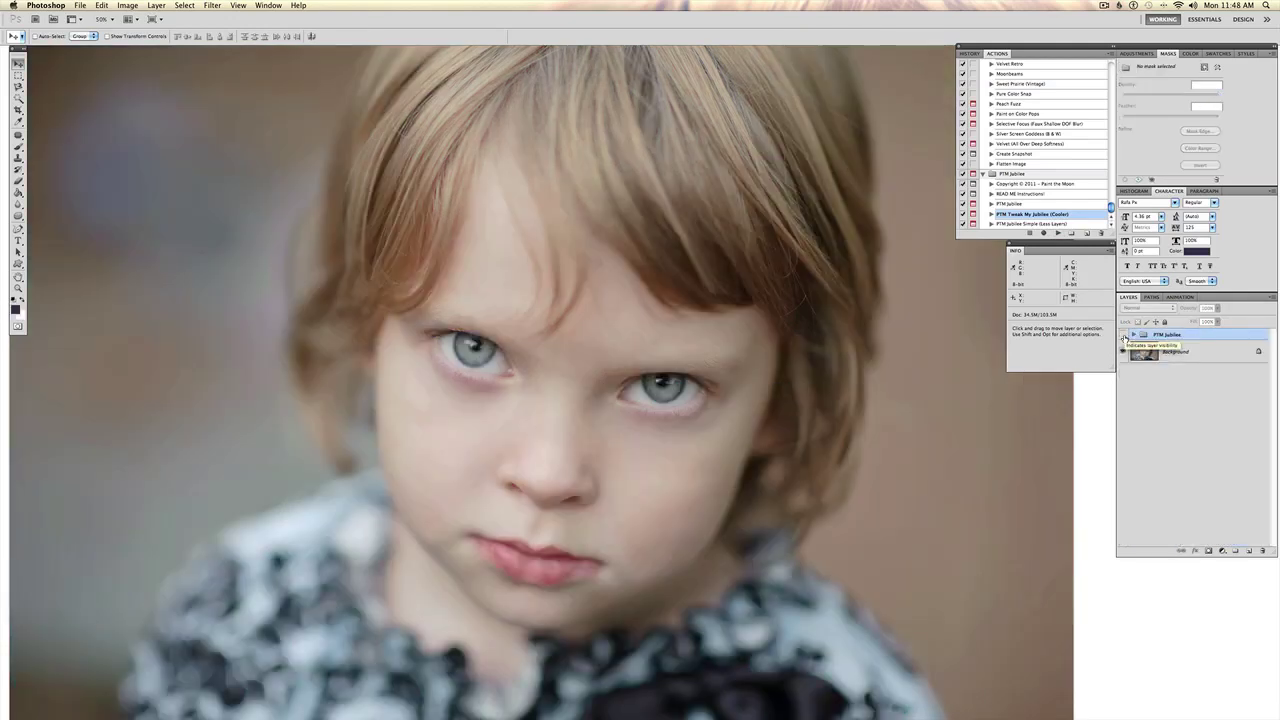
{"action": "left_click", "coordinate": [1124, 337]}
{"action": "left_click", "coordinate": [1123, 337]}
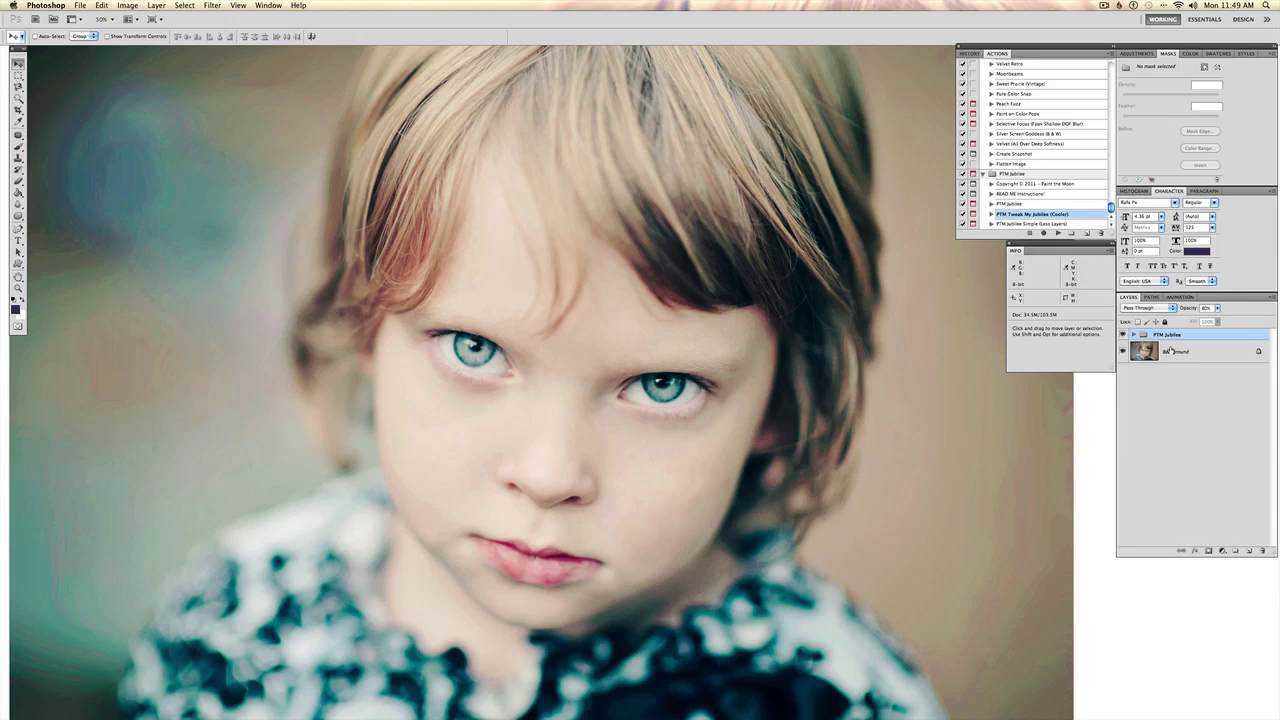
- Revert the portrait to its original state and run the PTM Jubilee Simple (Less Layers) action on it
{"action": "key", "text": "F12"}
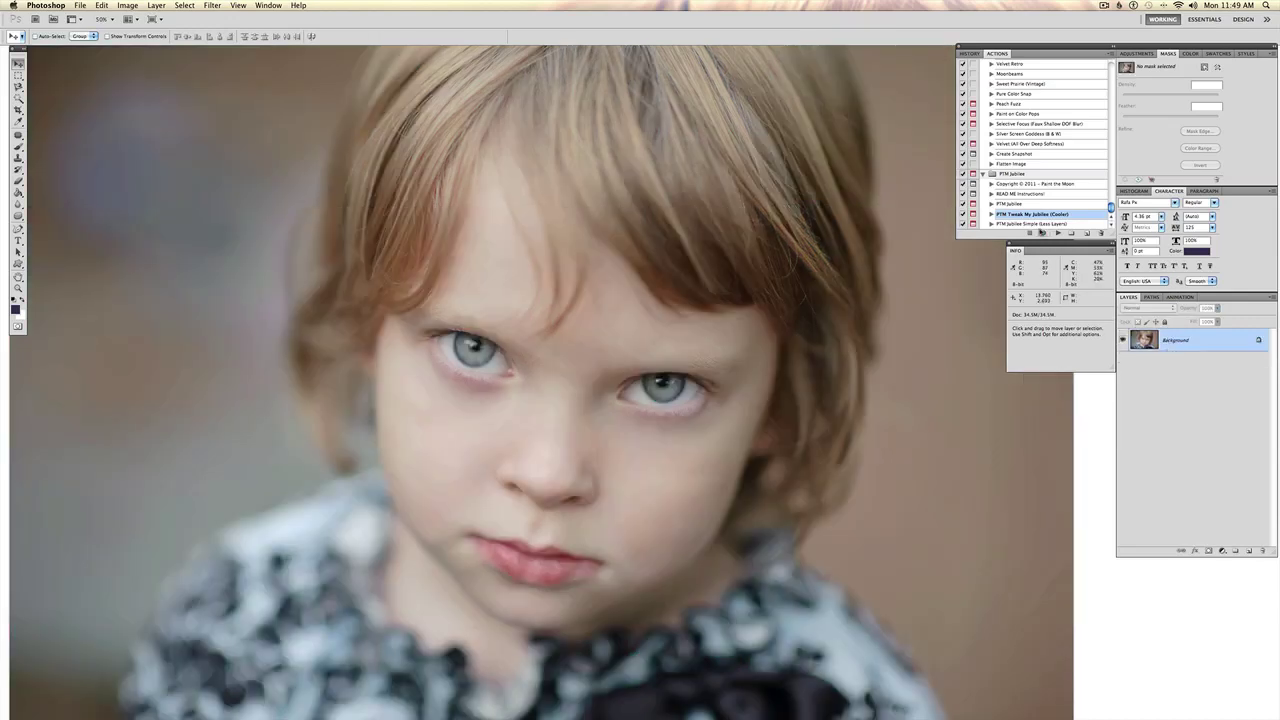
{"action": "left_click", "coordinate": [1041, 225]}
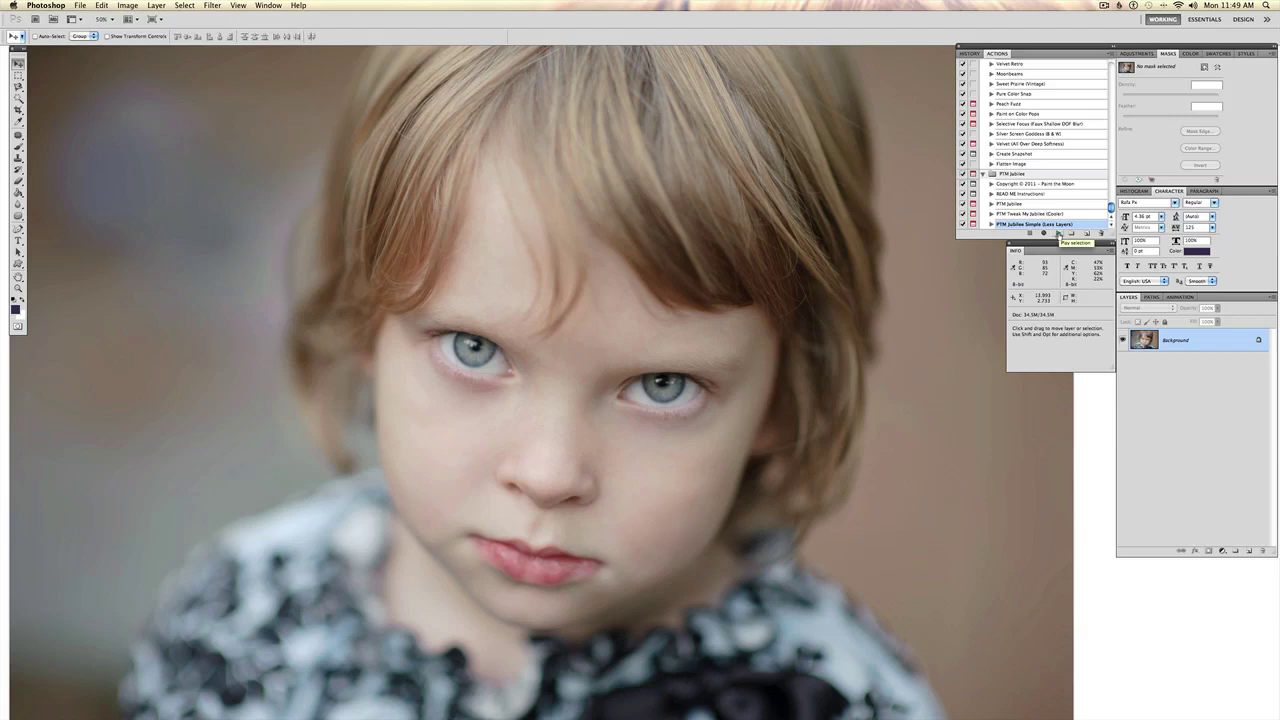
{"action": "left_click", "coordinate": [1058, 235]}
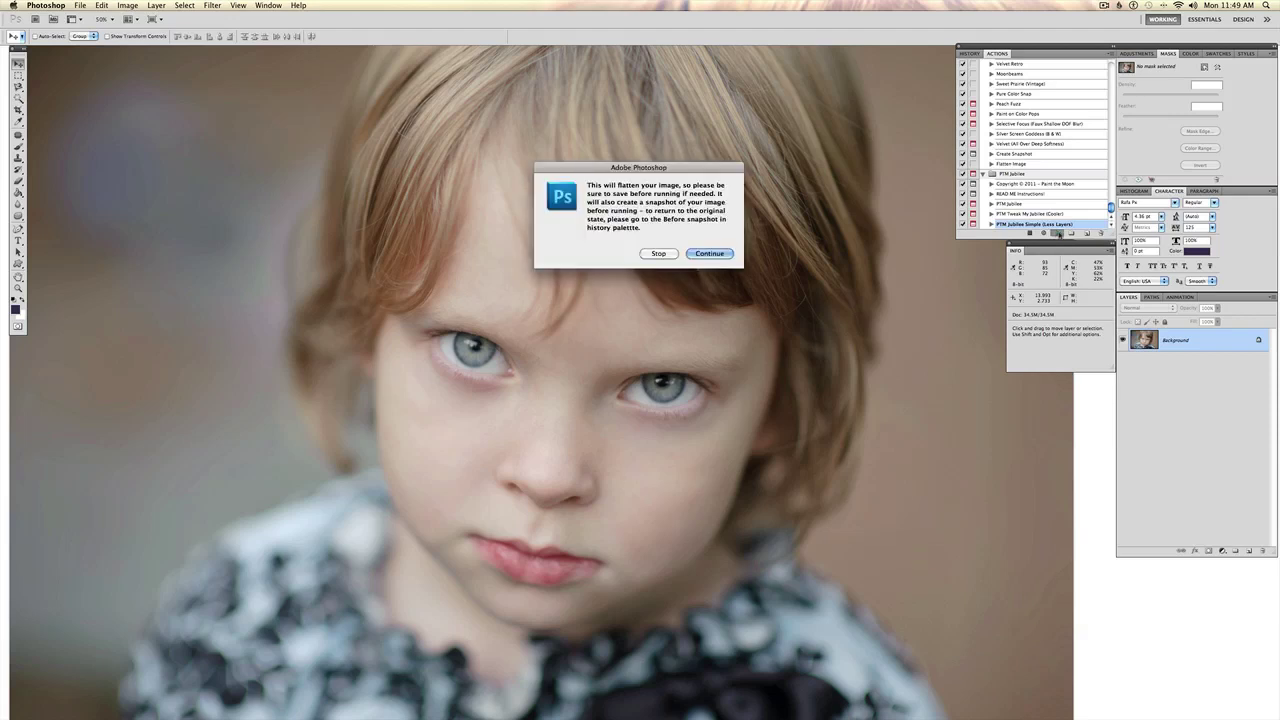
{"action": "key", "text": "Return"}
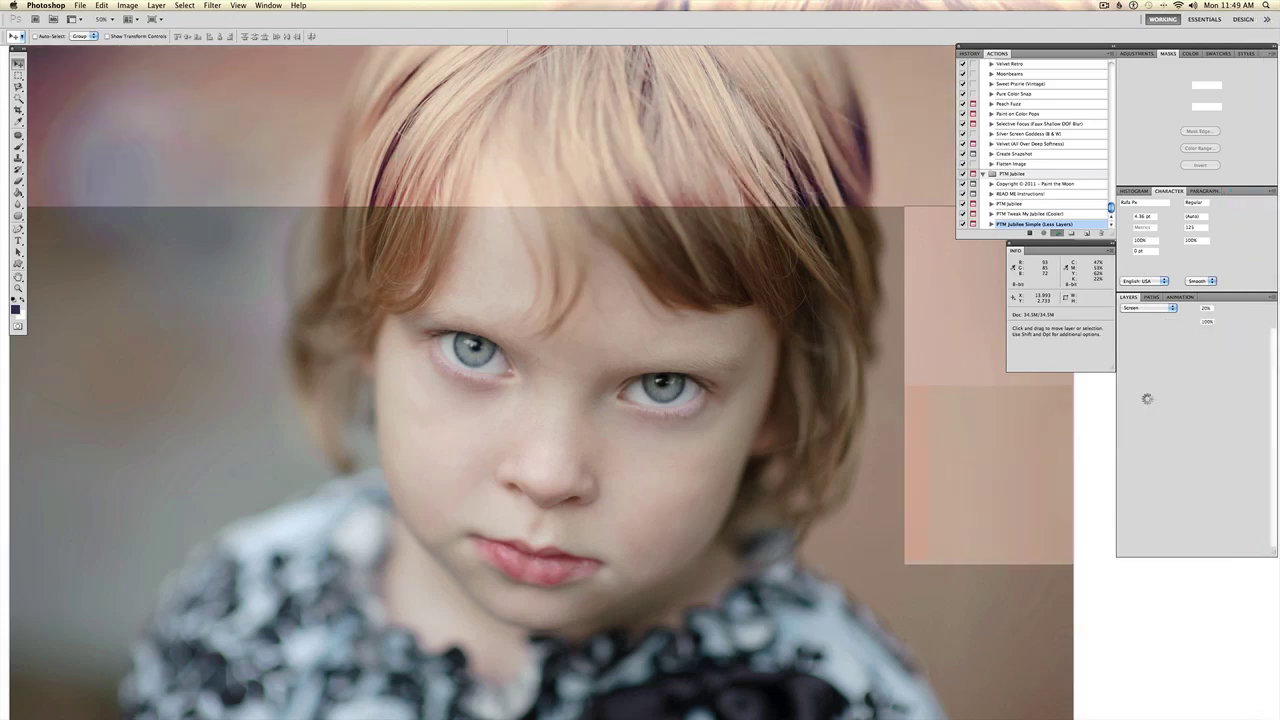
{"action": "key", "text": "Return"}
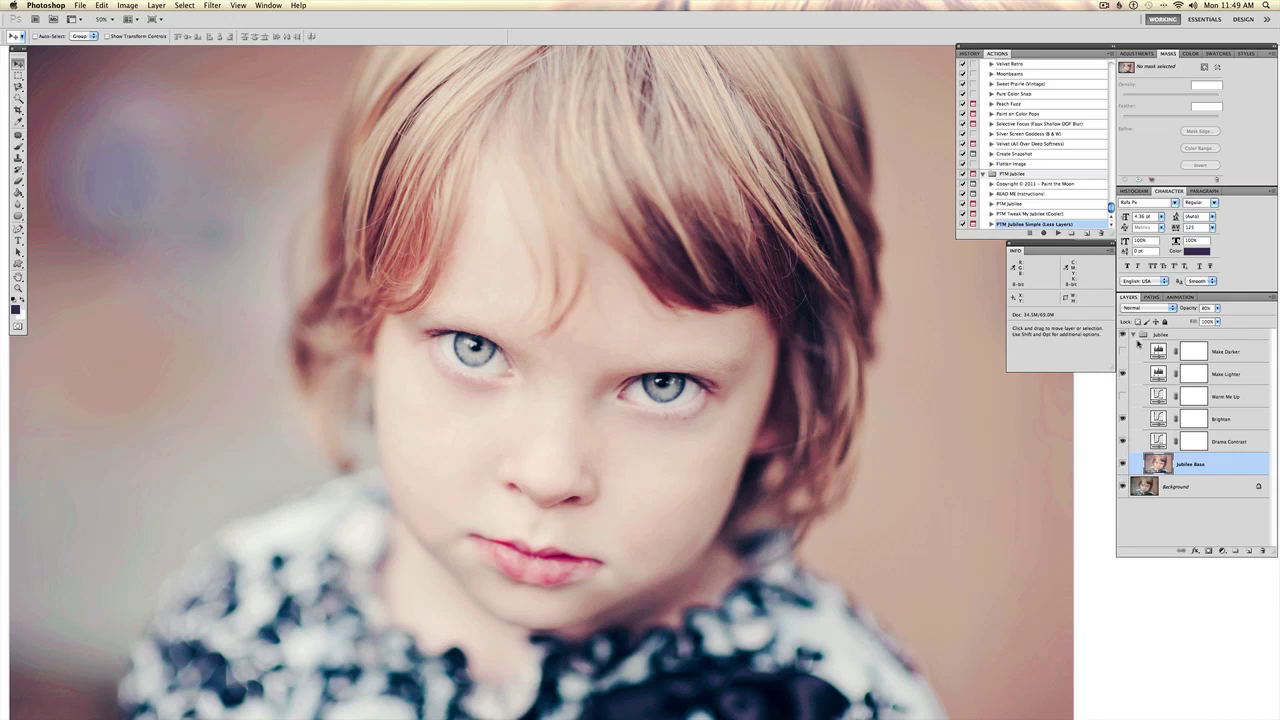
- Collapse the Jubilee group and lower its overall opacity to soften the effect on the portrait
{"action": "left_click", "coordinate": [1134, 335]}
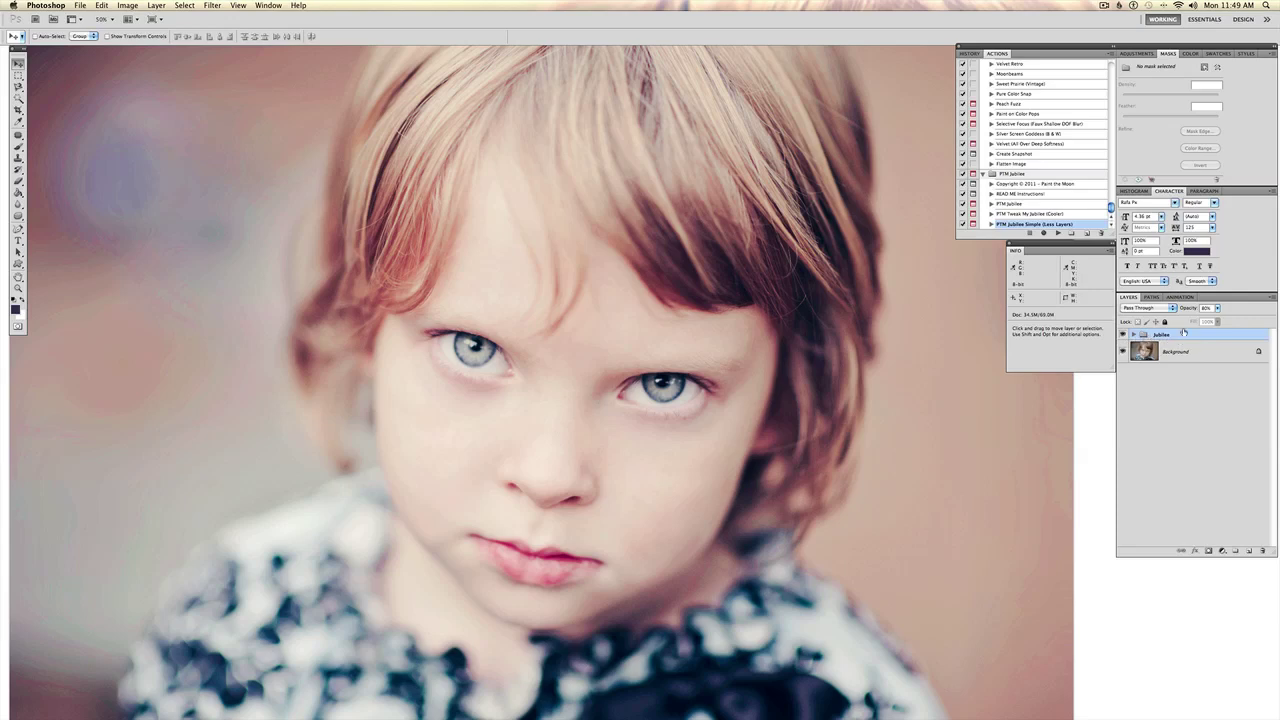
{"action": "left_click_drag", "start_coordinate": [1192, 310], "coordinate": [1180, 311]}
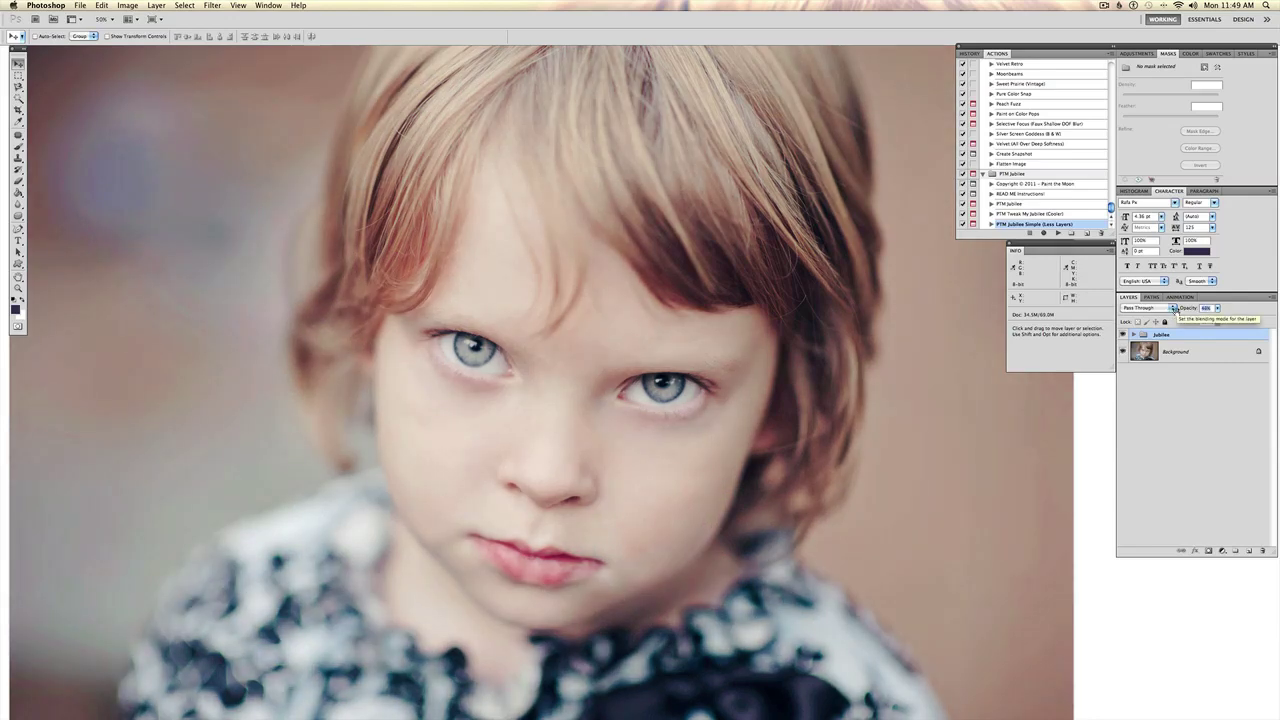
{"action": "left_click_drag", "start_coordinate": [1175, 309], "coordinate": [1180, 311]}
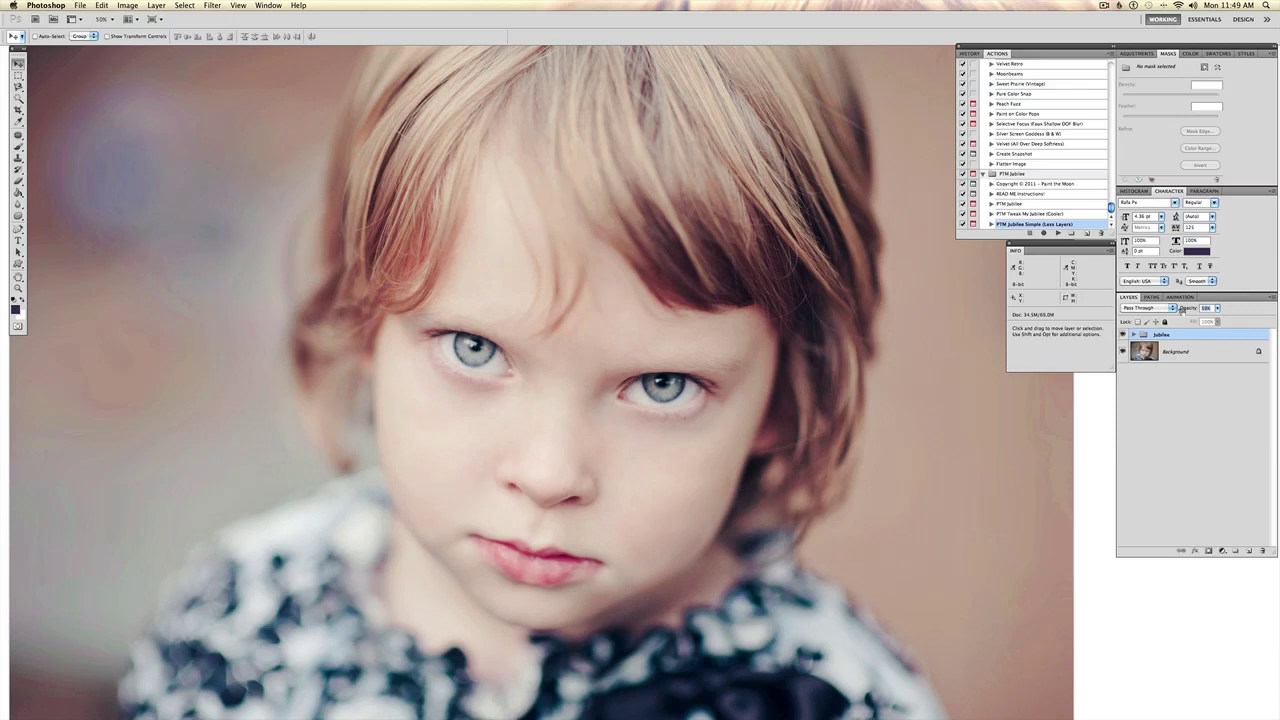
{"action": "left_click_drag", "start_coordinate": [1181, 311], "coordinate": [1183, 312]}
{"action": "left_click_drag", "start_coordinate": [1185, 311], "coordinate": [1188, 309]}
{"action": "left_click_drag", "start_coordinate": [1188, 311], "coordinate": [1193, 311]}
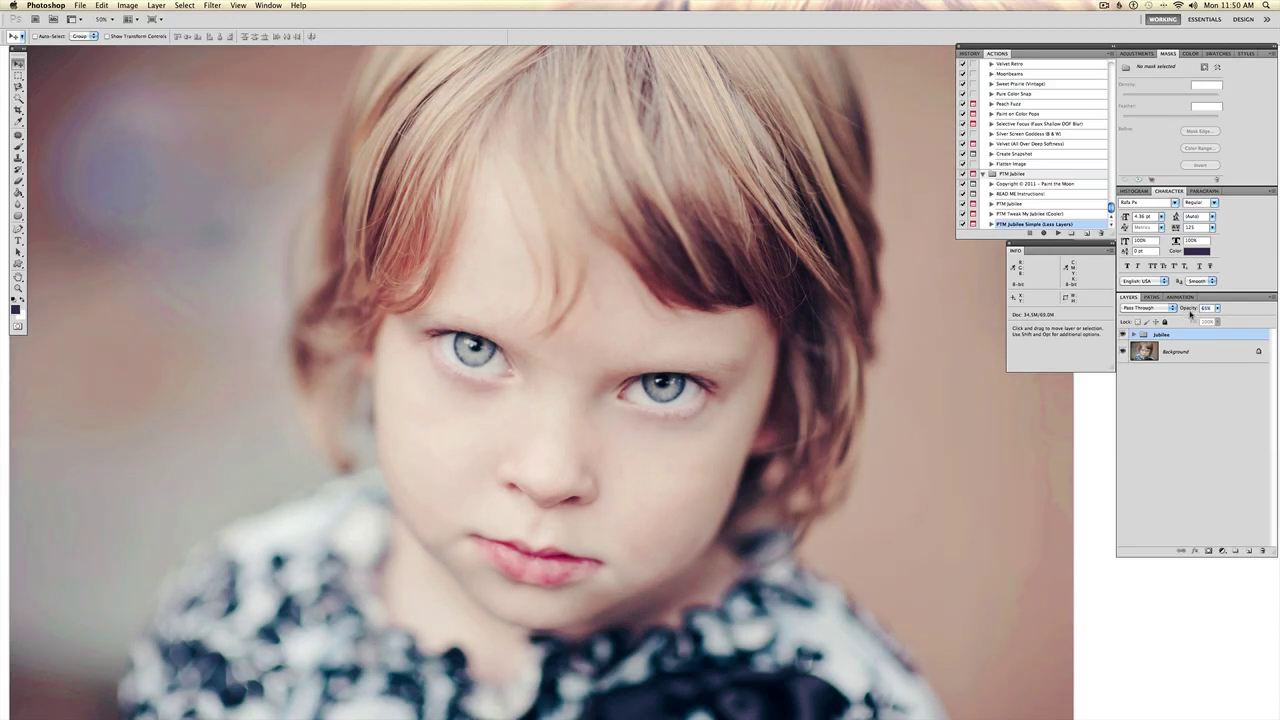